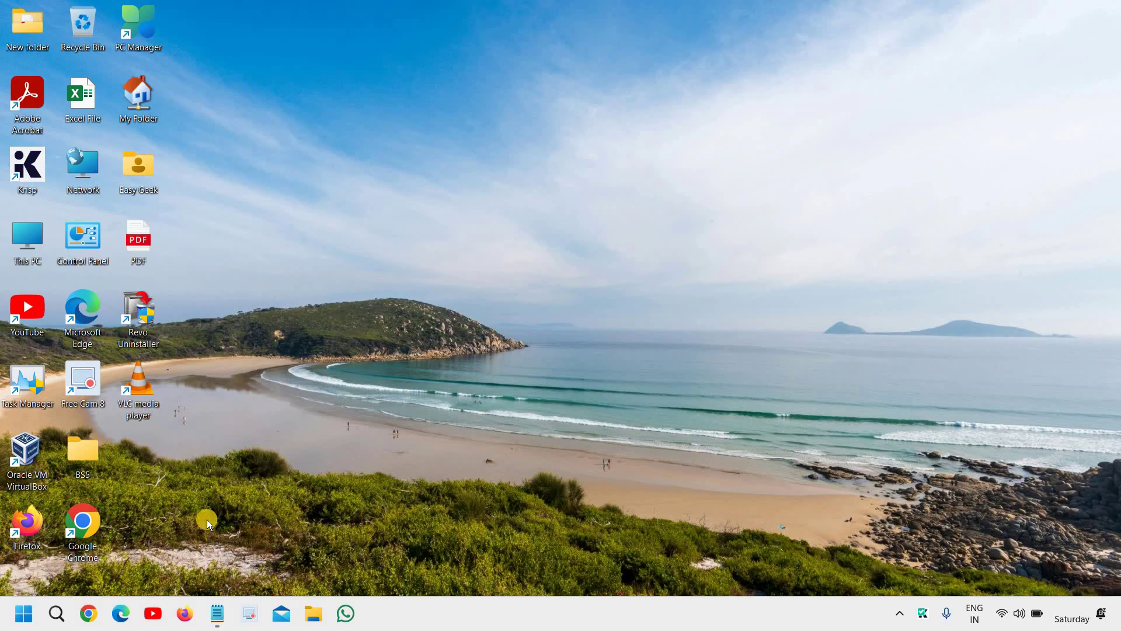
- Launch Google Chrome from the taskbar
{"action": "left_click", "coordinate": [88, 613]}
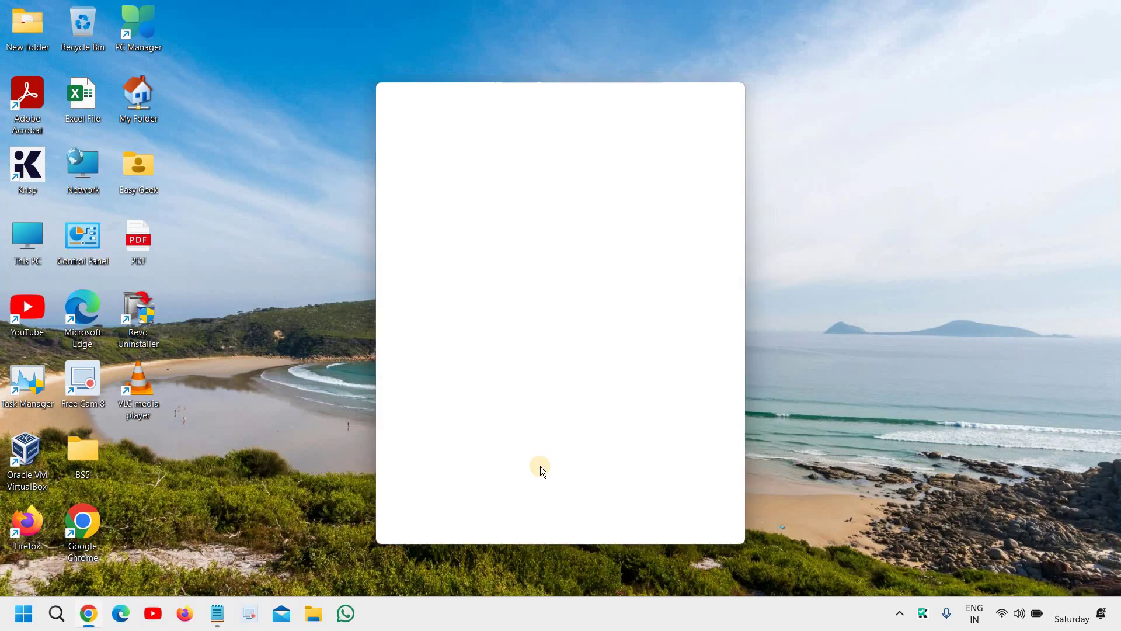
- Maximize Chrome and search Google for 'windows 11 iso download', fixing the typo
{"action": "left_click", "coordinate": [689, 98]}
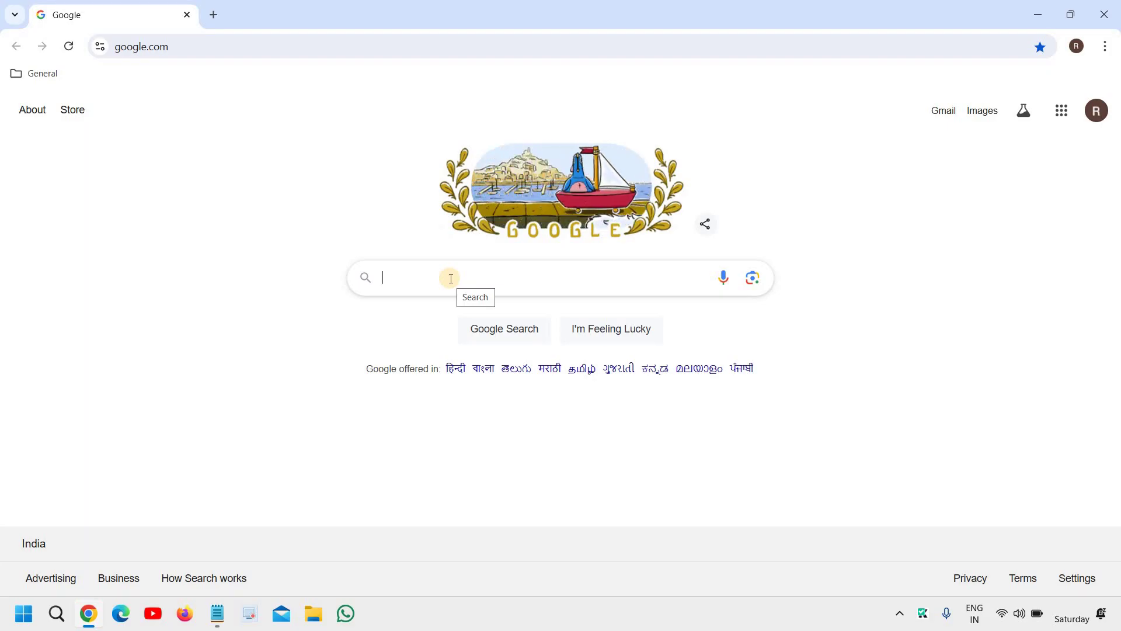
{"action": "type", "text": "Windows 11"}
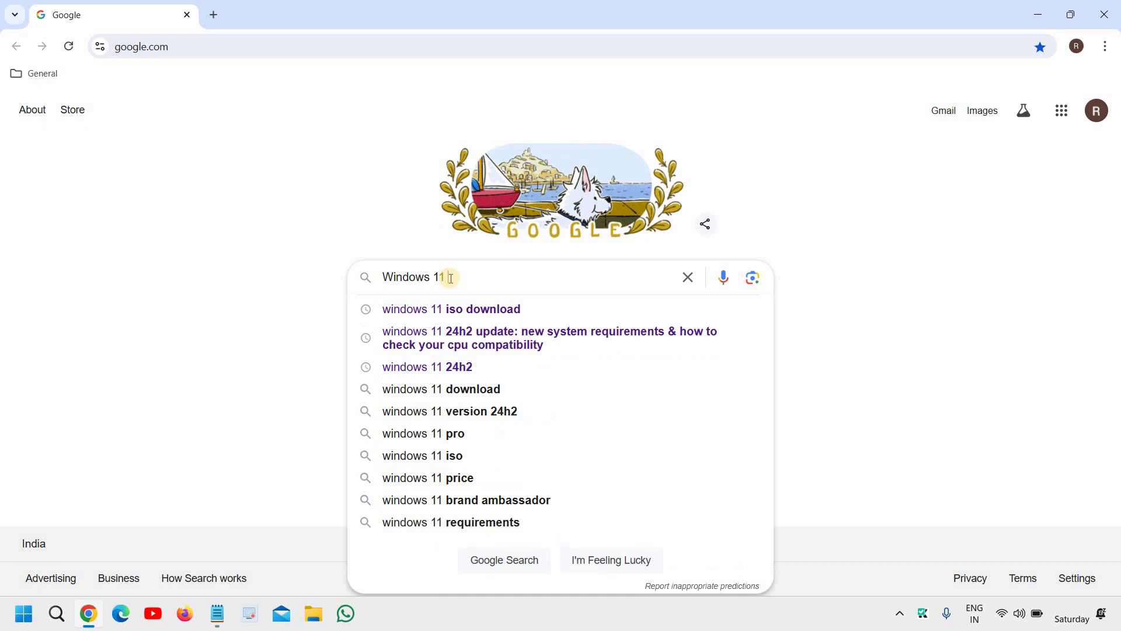
{"action": "type", "text": " iso dpw"}
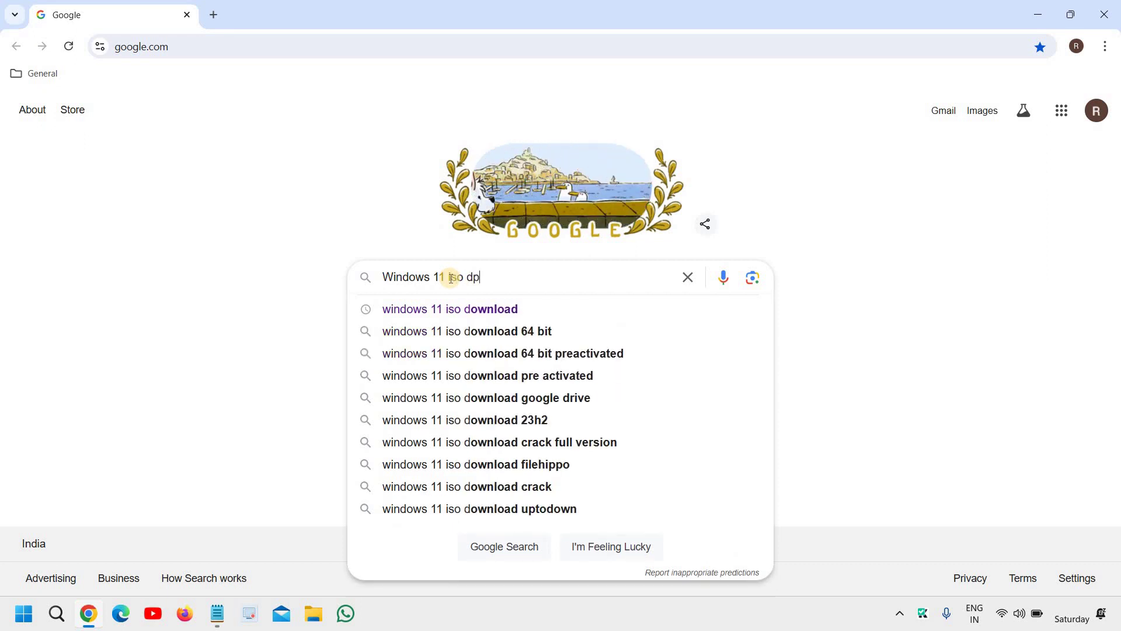
{"action": "key", "text": "BackSpace"}
{"action": "key", "text": "BackSpace"}
{"action": "key", "text": "Down"}
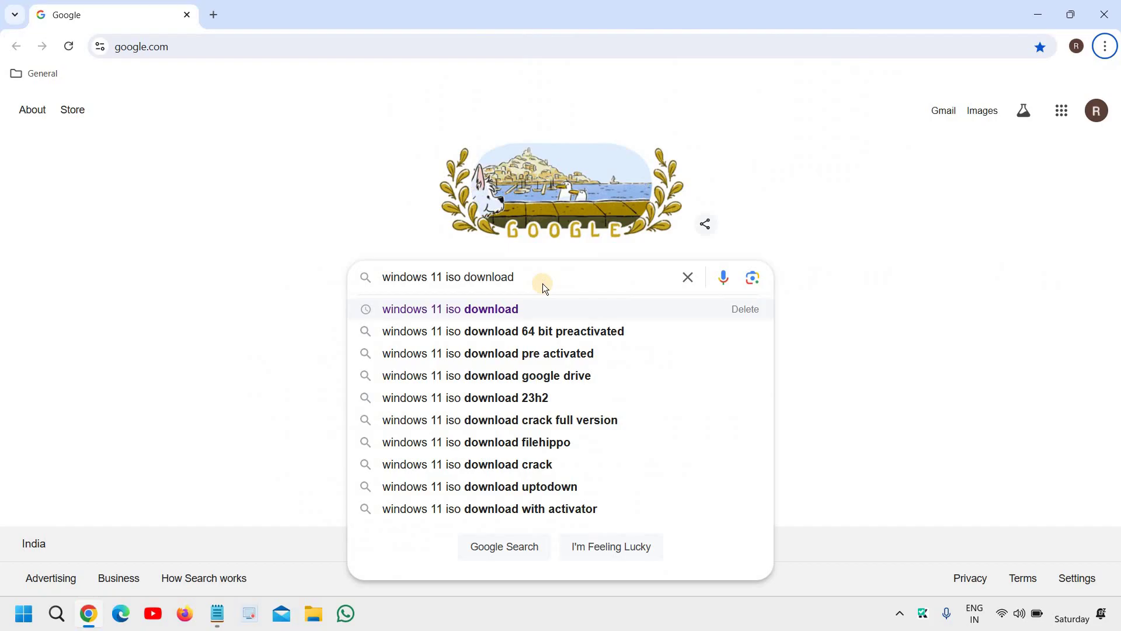
{"action": "key", "text": "alt+f"}
{"action": "key", "text": "Escape"}
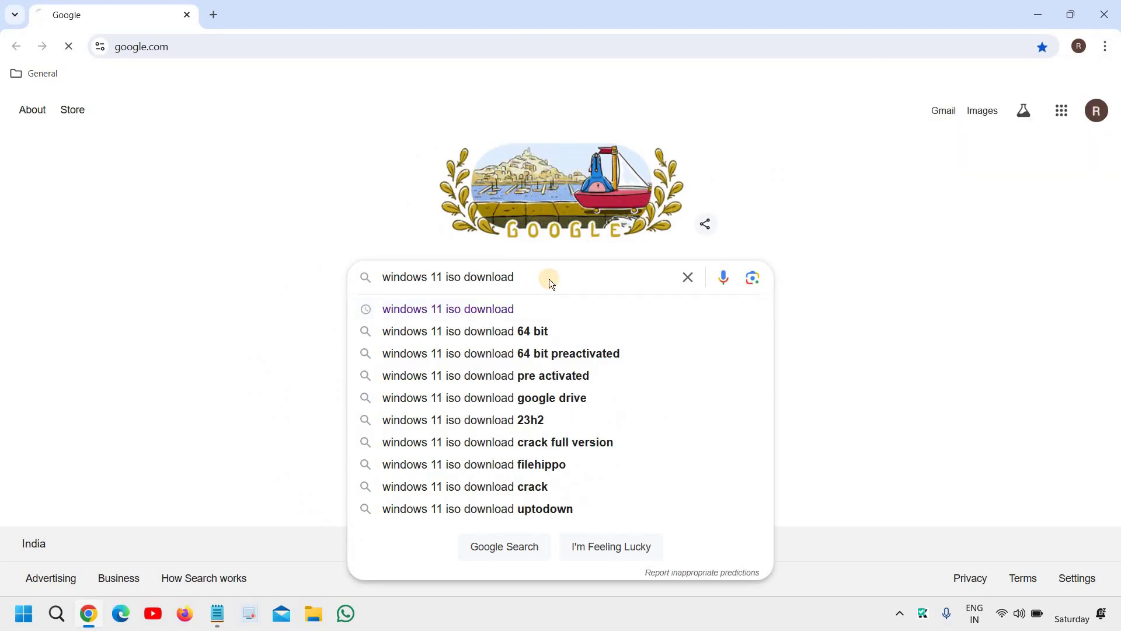
{"action": "key", "text": "Return"}
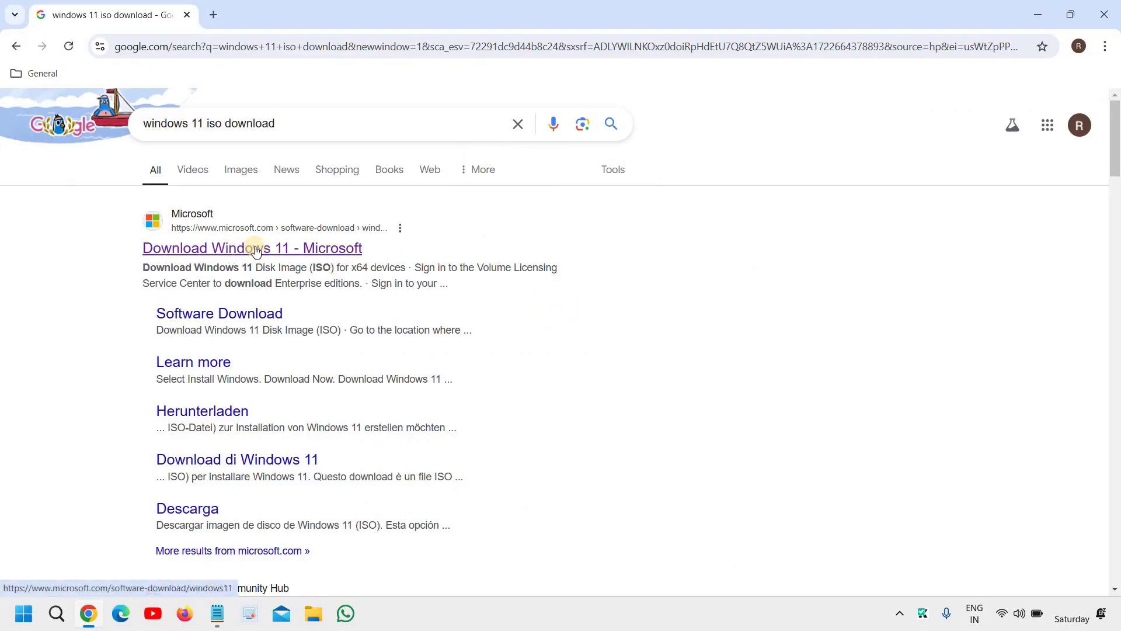
- Open Microsoft's Download Windows 11 page and scroll to the Disk Image (ISO) section
{"action": "left_click", "coordinate": [302, 249]}
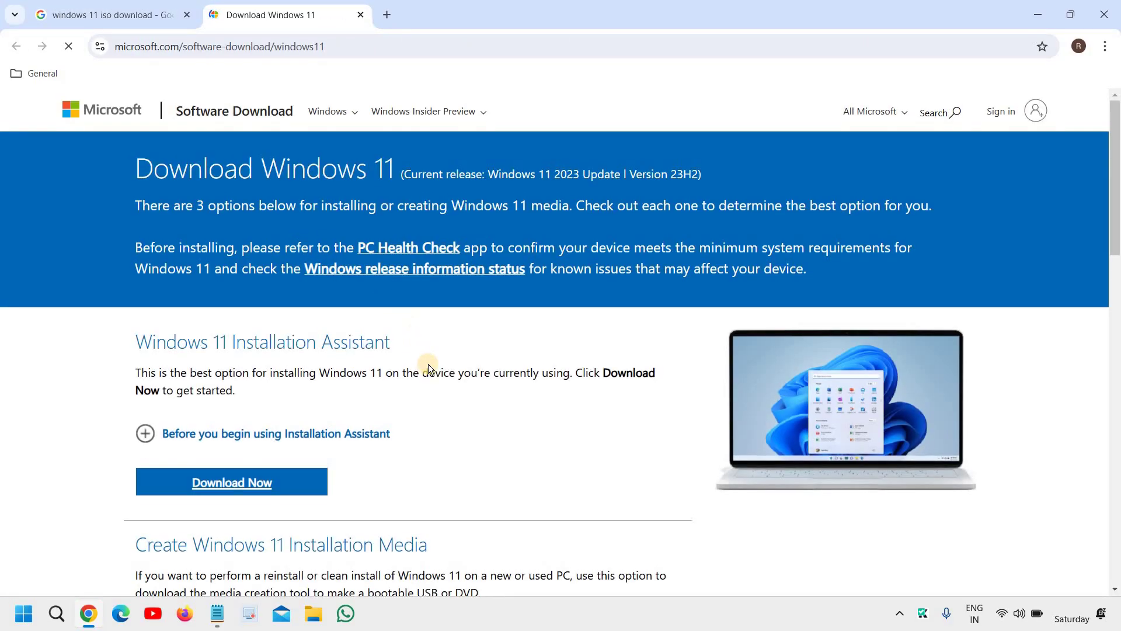
{"action": "scroll", "coordinate": [428, 364], "scroll_direction": "down", "scroll_amount": 3}
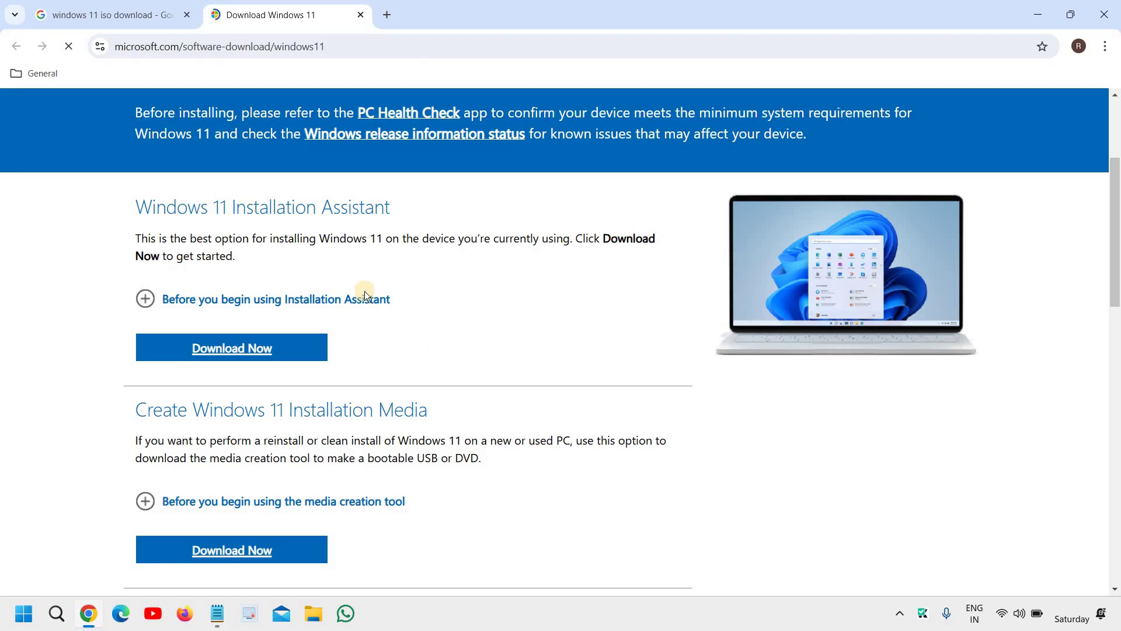
{"action": "scroll", "coordinate": [408, 346], "scroll_direction": "down", "scroll_amount": 3}
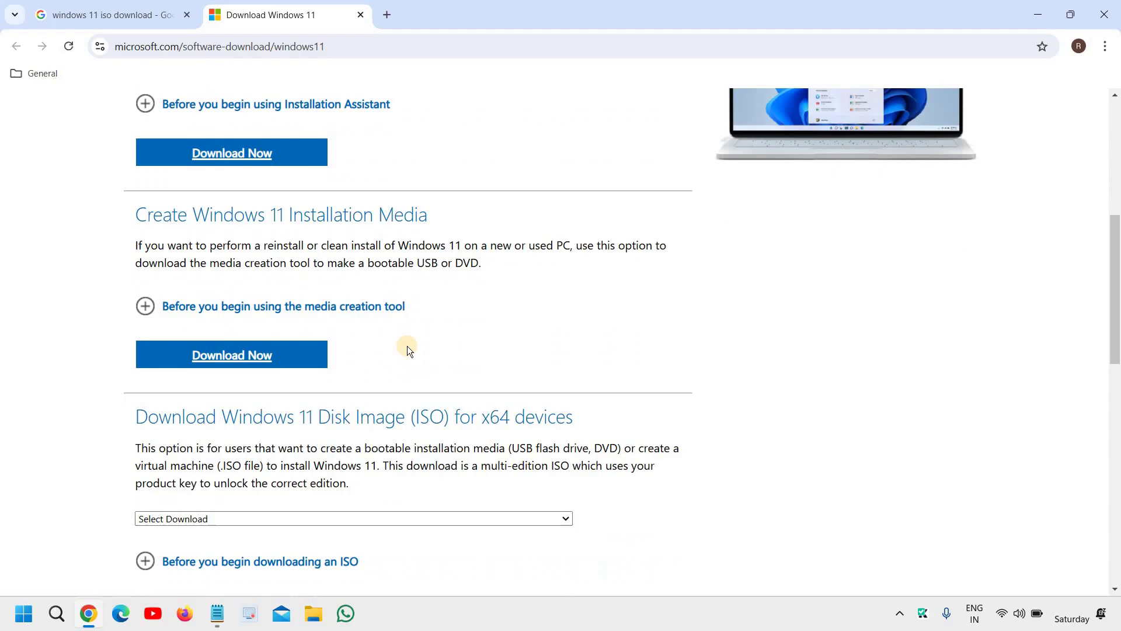
{"action": "scroll", "coordinate": [407, 345], "scroll_direction": "down", "scroll_amount": 1}
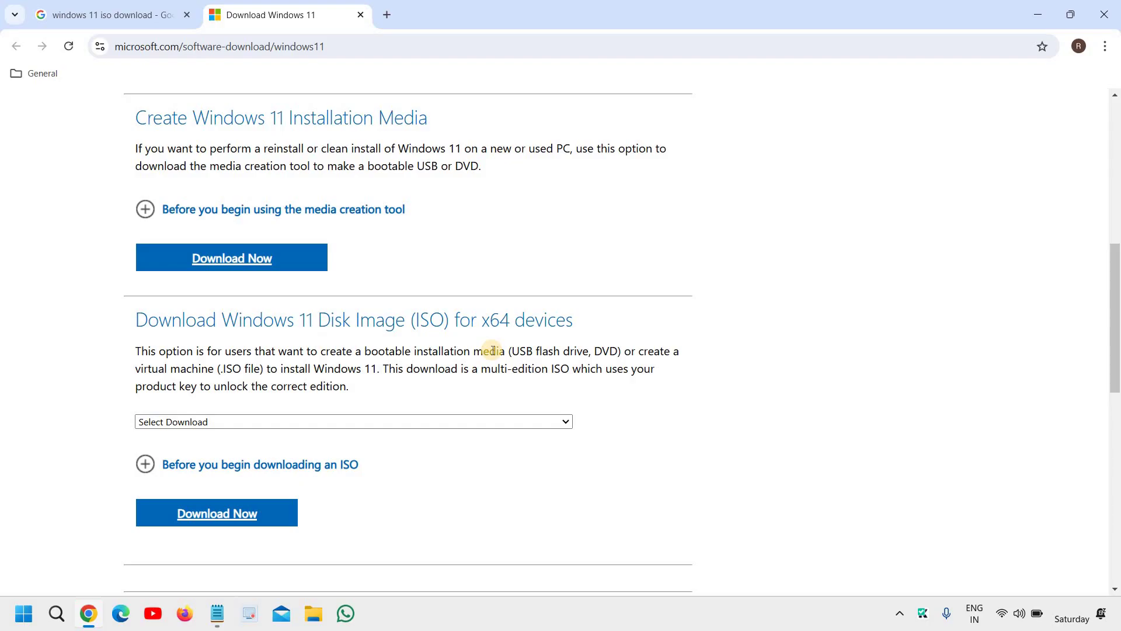
- Choose Windows 11 (multi-edition ISO for x64 devices) and request its download
{"action": "left_click", "coordinate": [447, 422]}
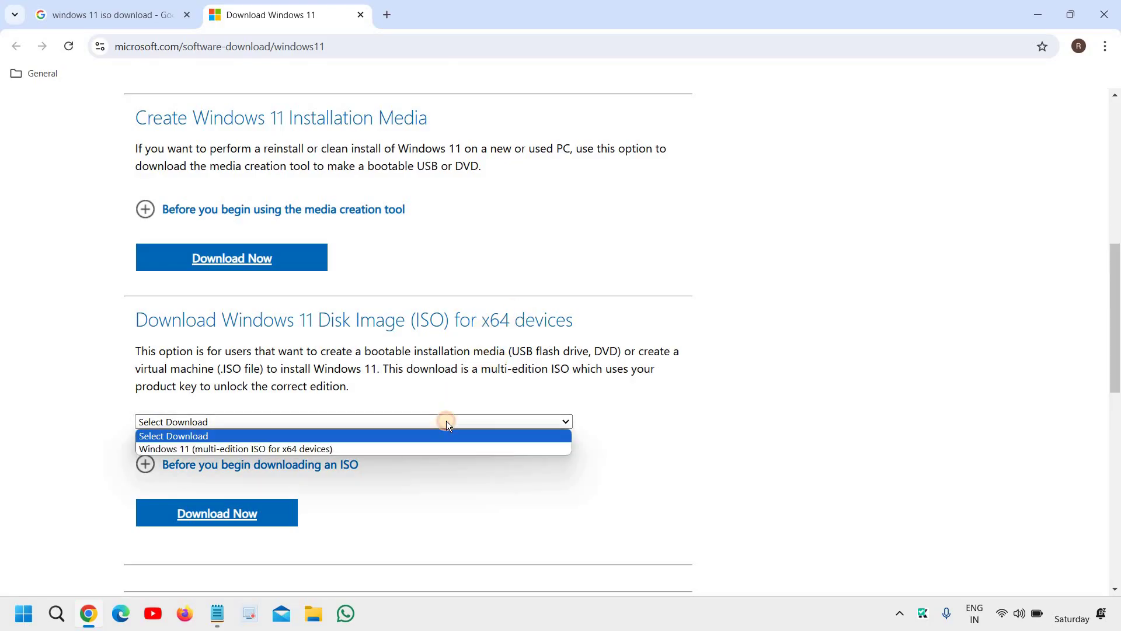
{"action": "left_click", "coordinate": [387, 448]}
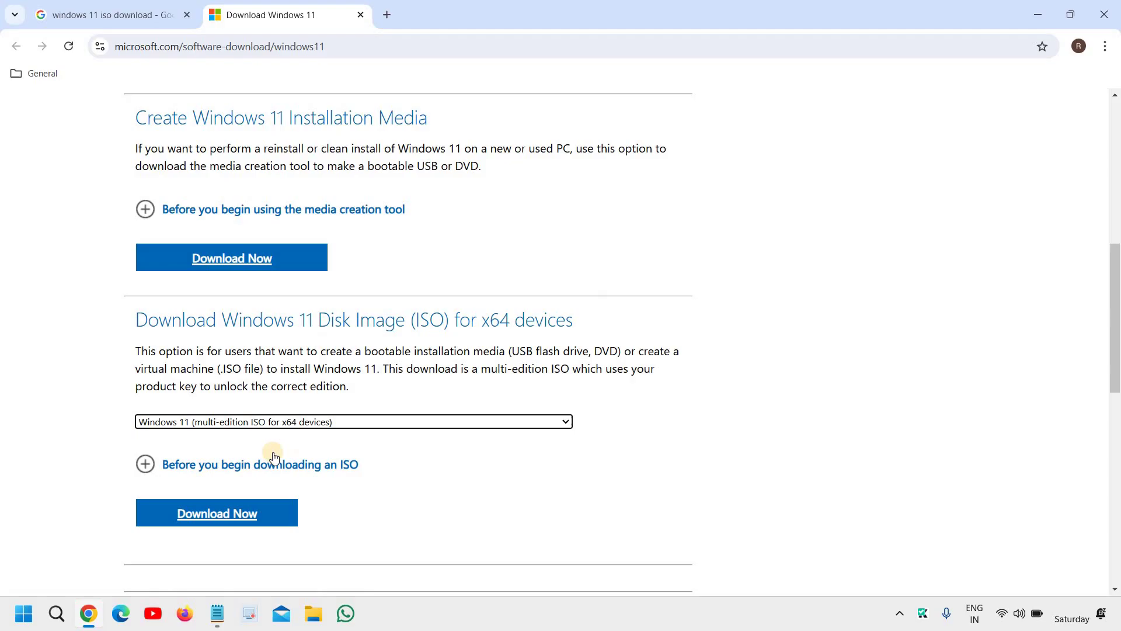
{"action": "left_click", "coordinate": [243, 517]}
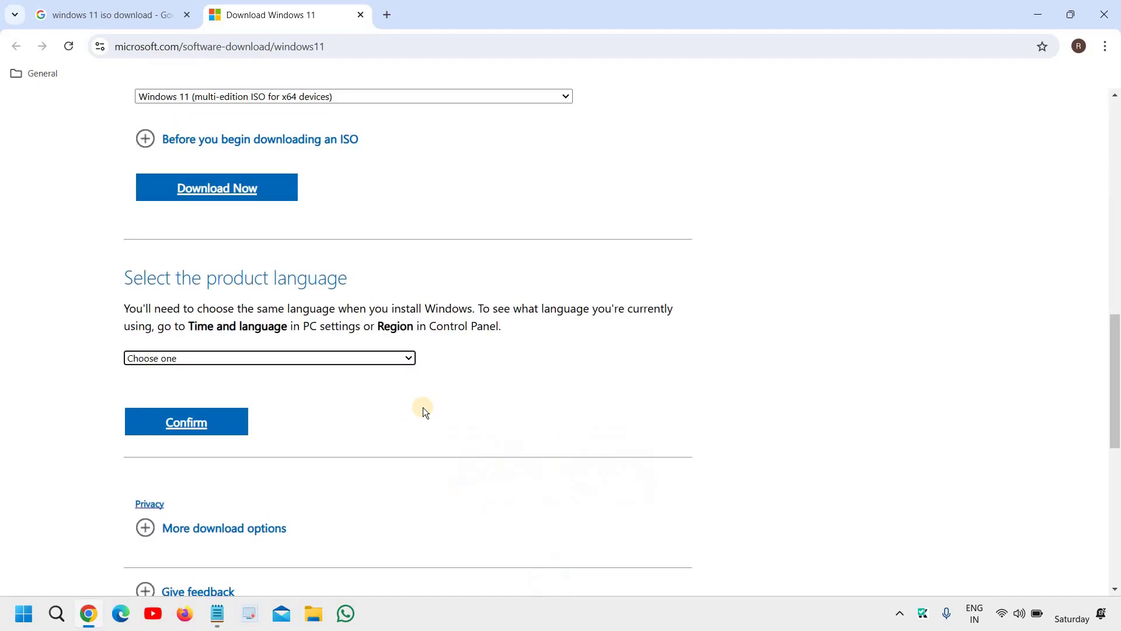
- Select English (United States) as the product language and confirm it
{"action": "left_click", "coordinate": [369, 358]}
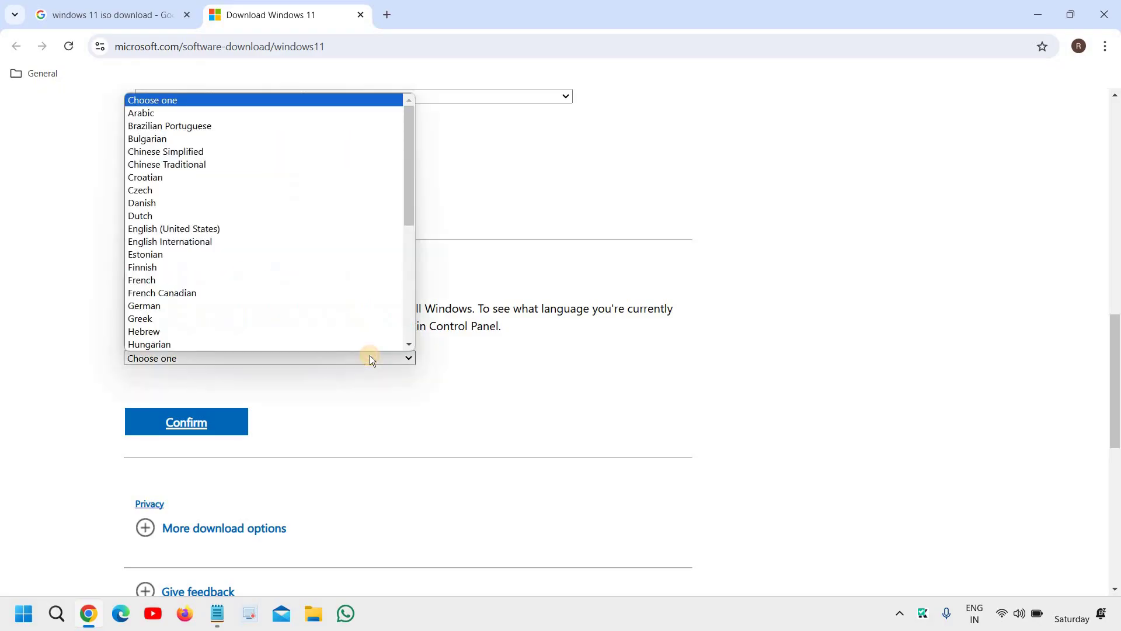
{"action": "scroll", "coordinate": [328, 181], "scroll_direction": "down", "scroll_amount": 1}
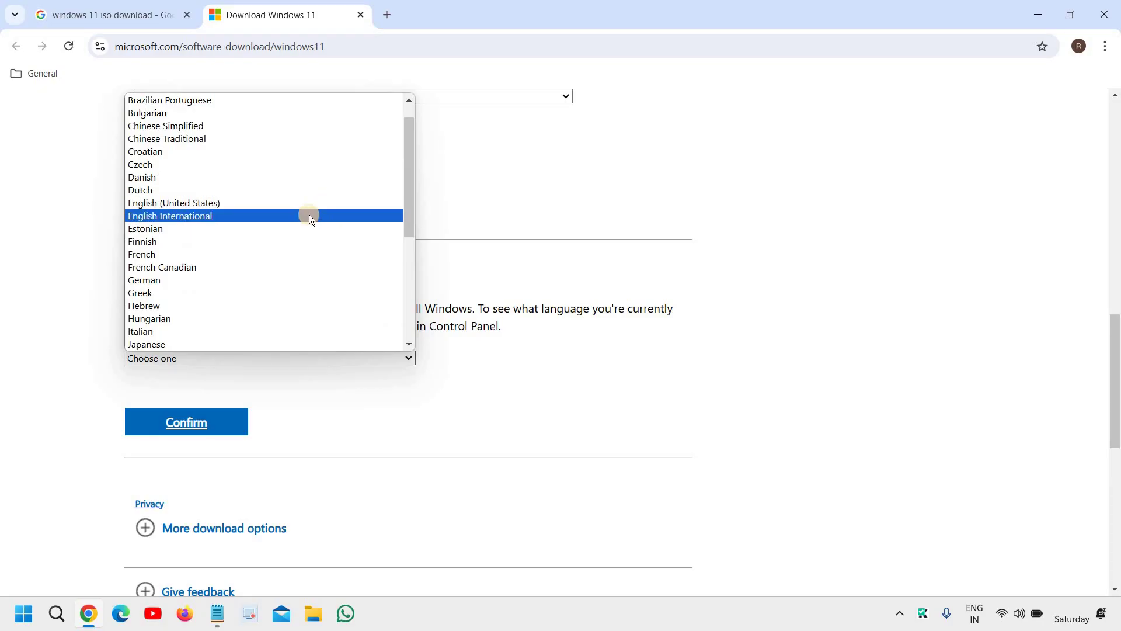
{"action": "left_click", "coordinate": [309, 203]}
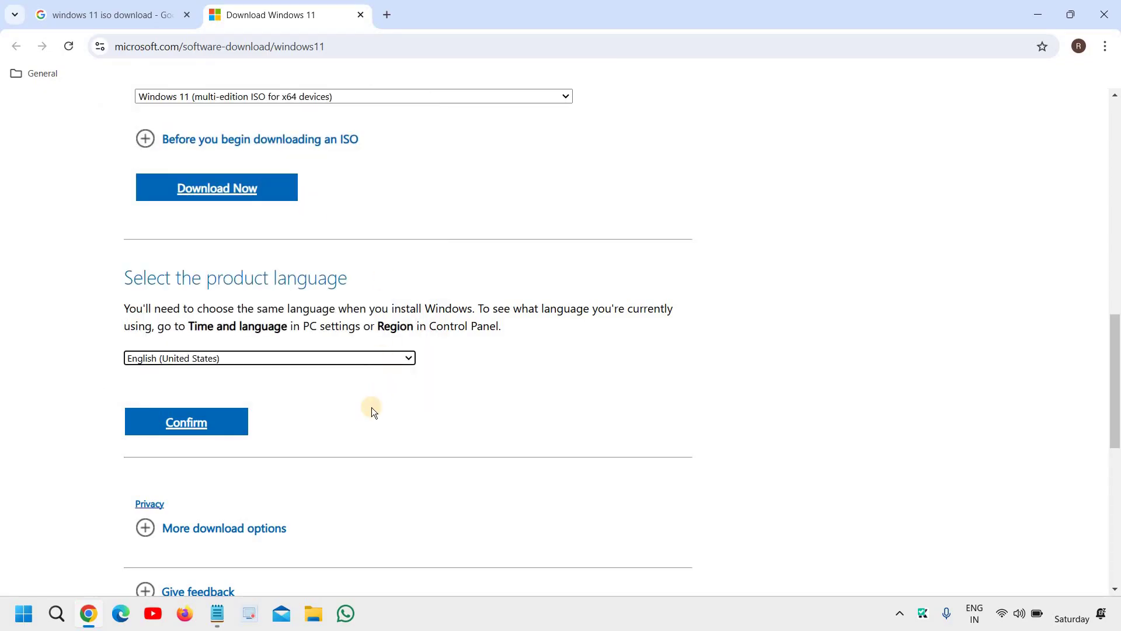
{"action": "left_click", "coordinate": [217, 419]}
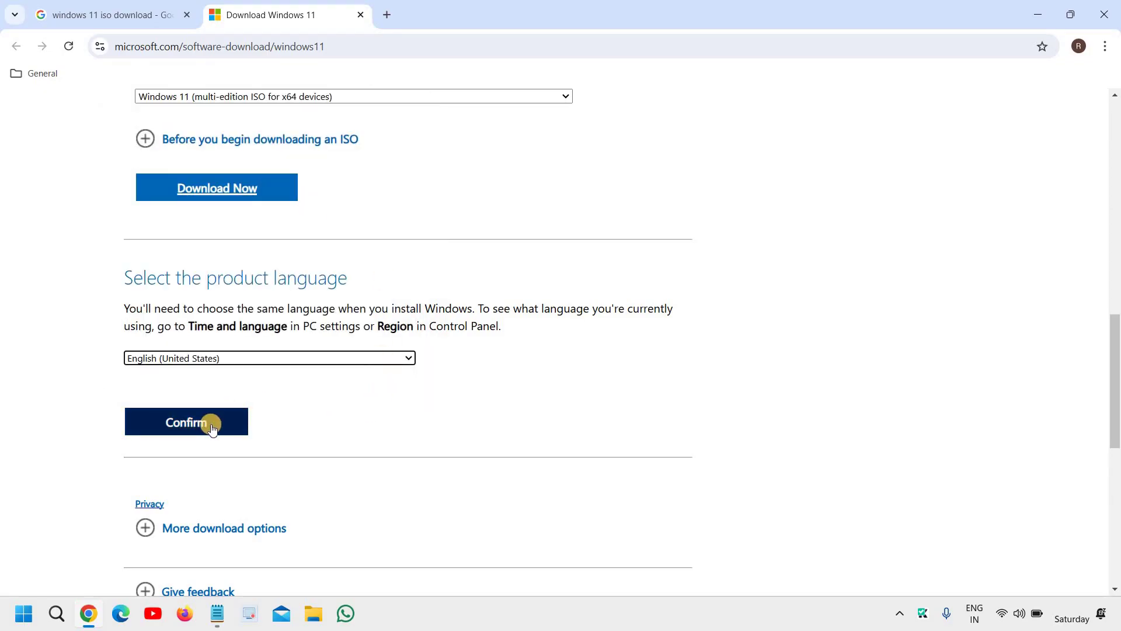
{"action": "left_click", "coordinate": [211, 426]}
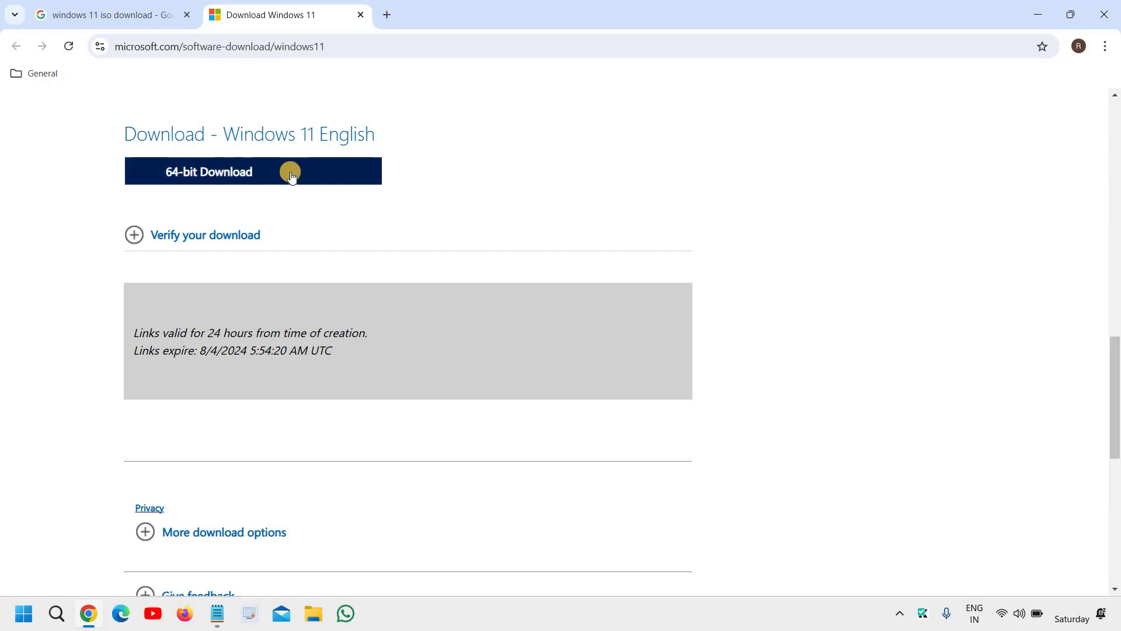
- Start the 64-bit Win11_23H2_English_x64v2.iso download, then cancel it from the Downloads panel
{"action": "left_click", "coordinate": [245, 175]}
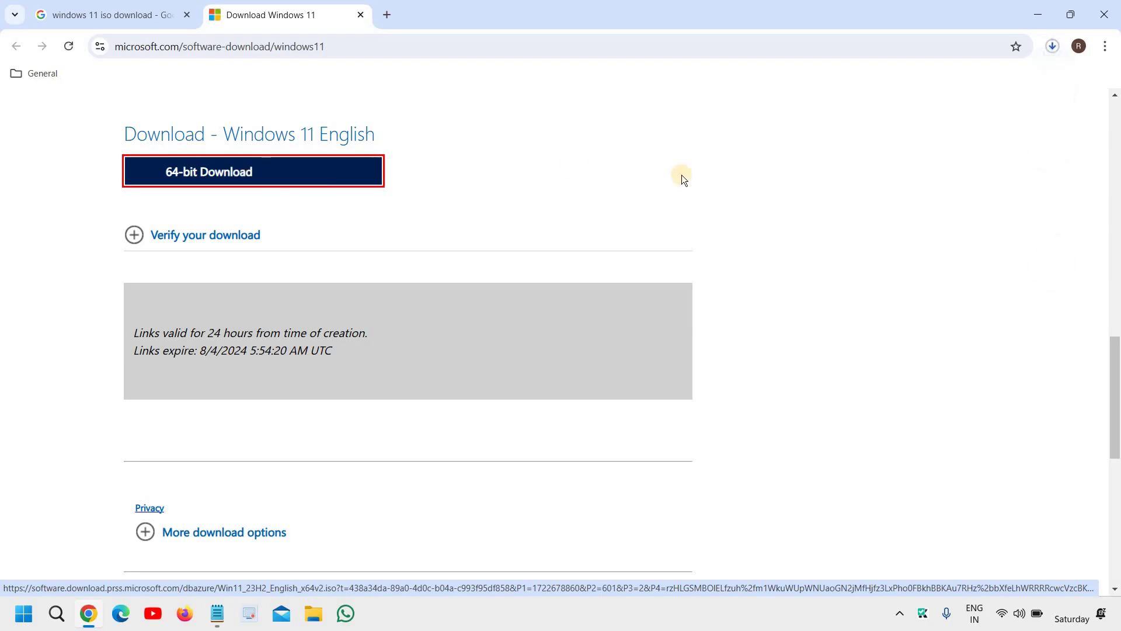
{"action": "left_click", "coordinate": [1052, 49]}
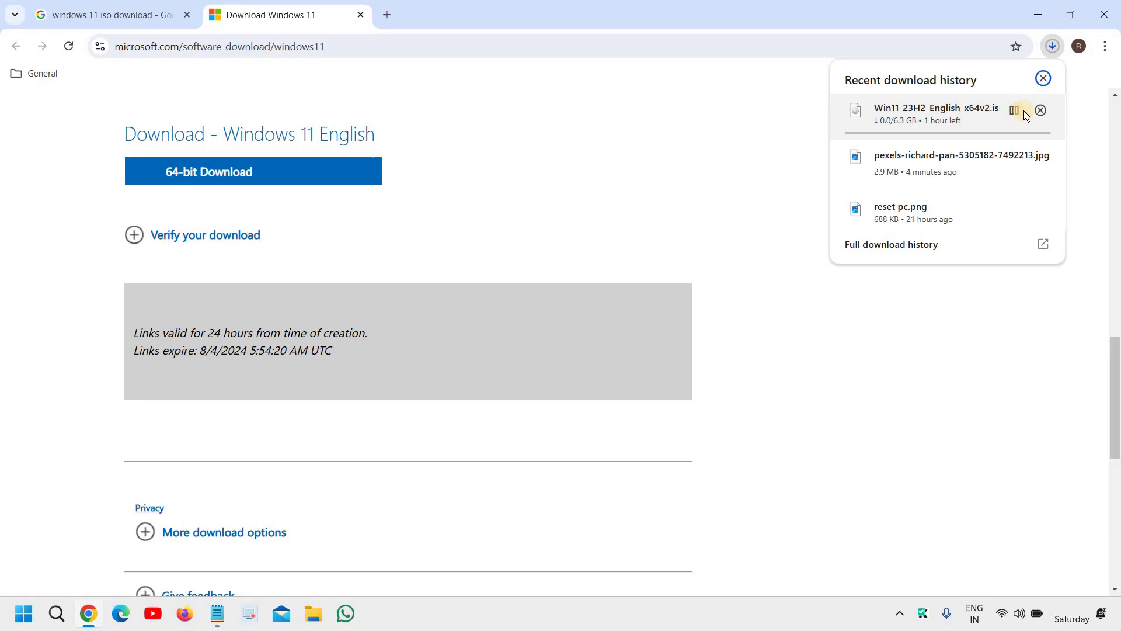
{"action": "left_click", "coordinate": [1041, 109]}
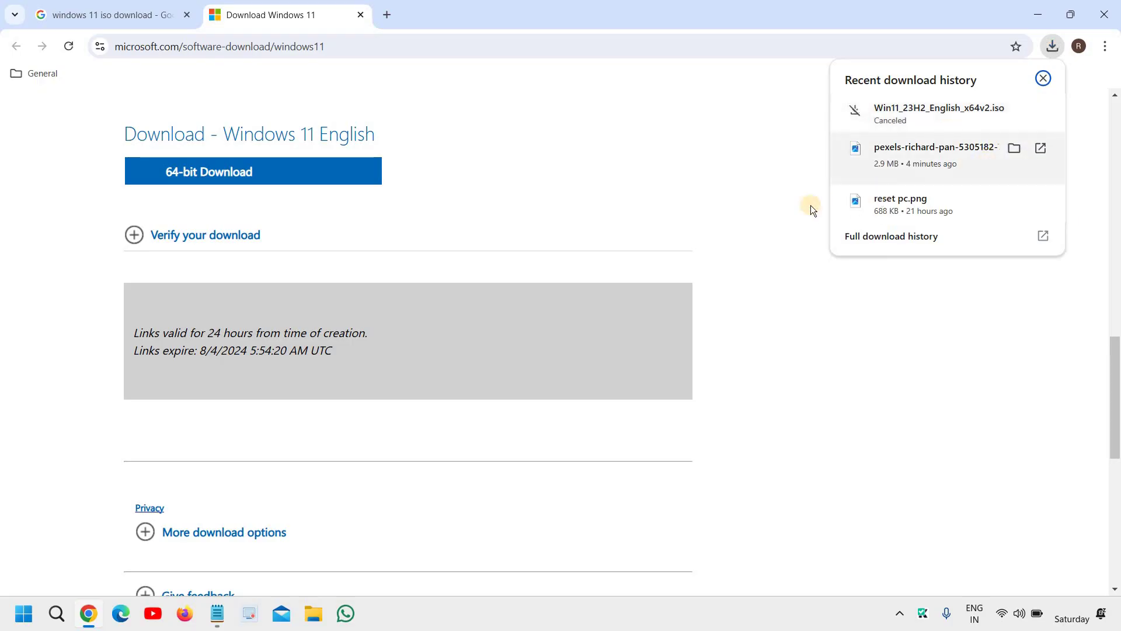
{"action": "left_click", "coordinate": [721, 149]}
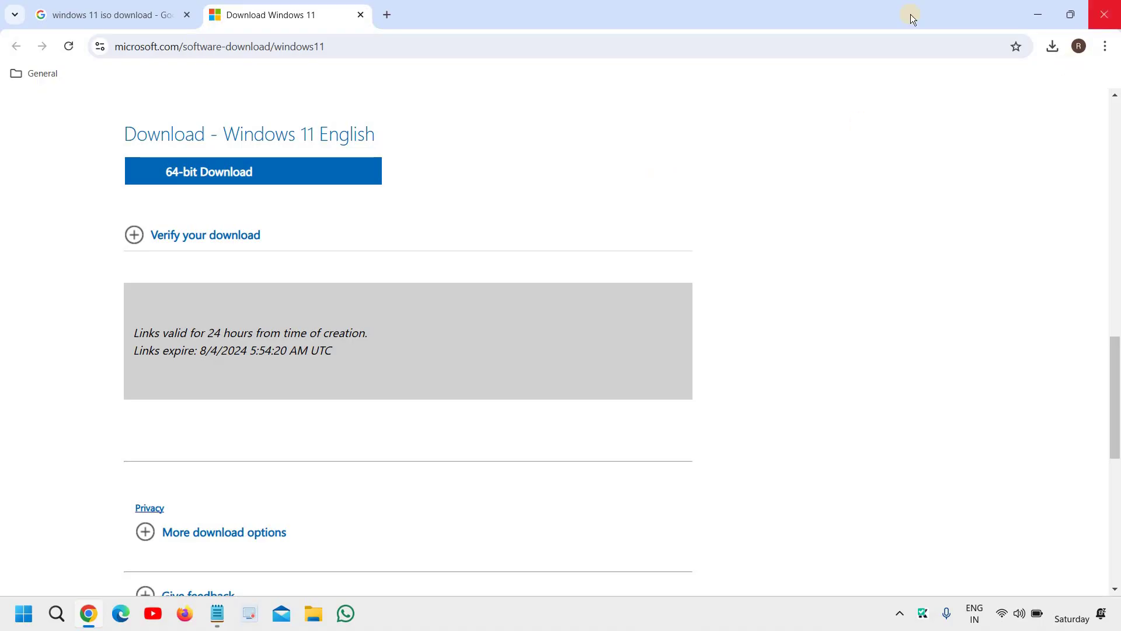
- Close the Download Windows 11 tab and search Google for 'rufus download'
{"action": "left_click", "coordinate": [360, 14]}
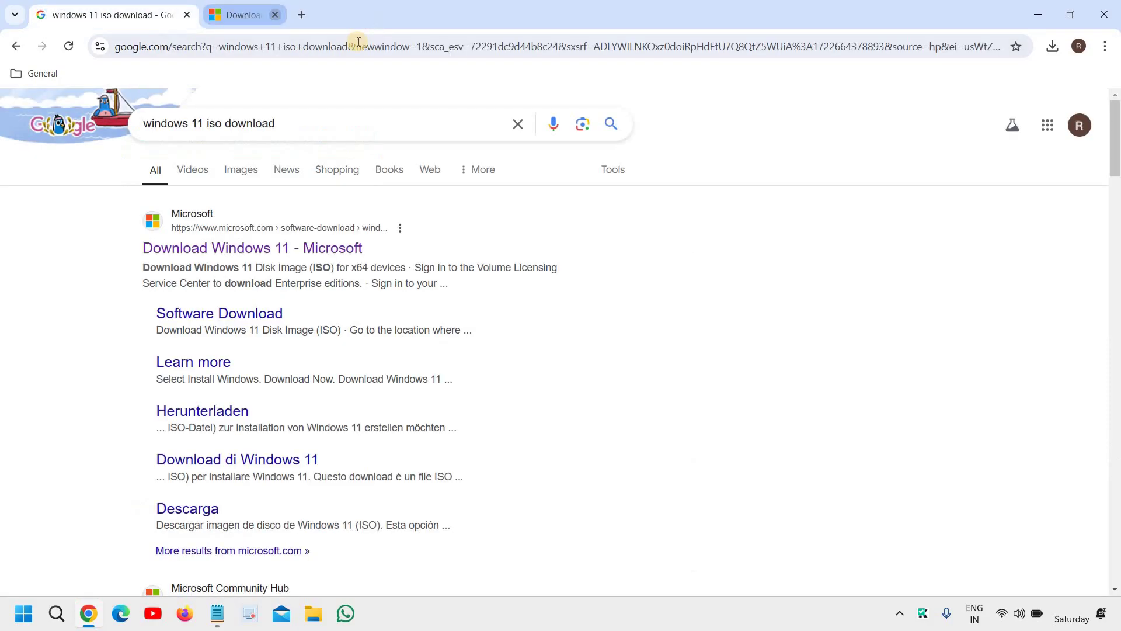
{"action": "left_click", "coordinate": [74, 127]}
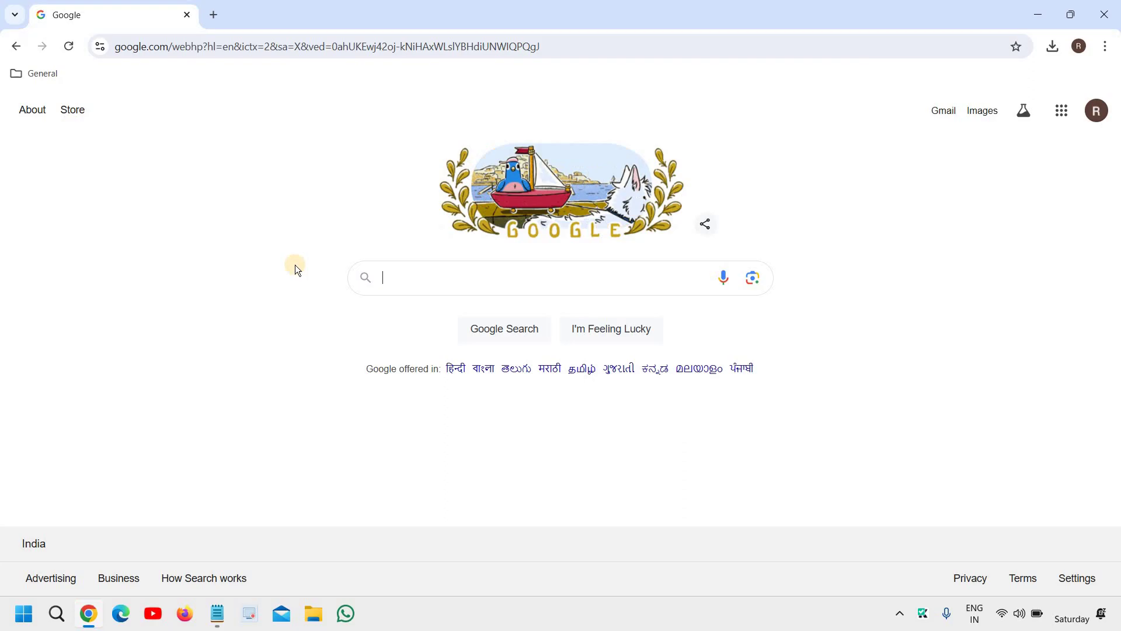
{"action": "left_click", "coordinate": [420, 290]}
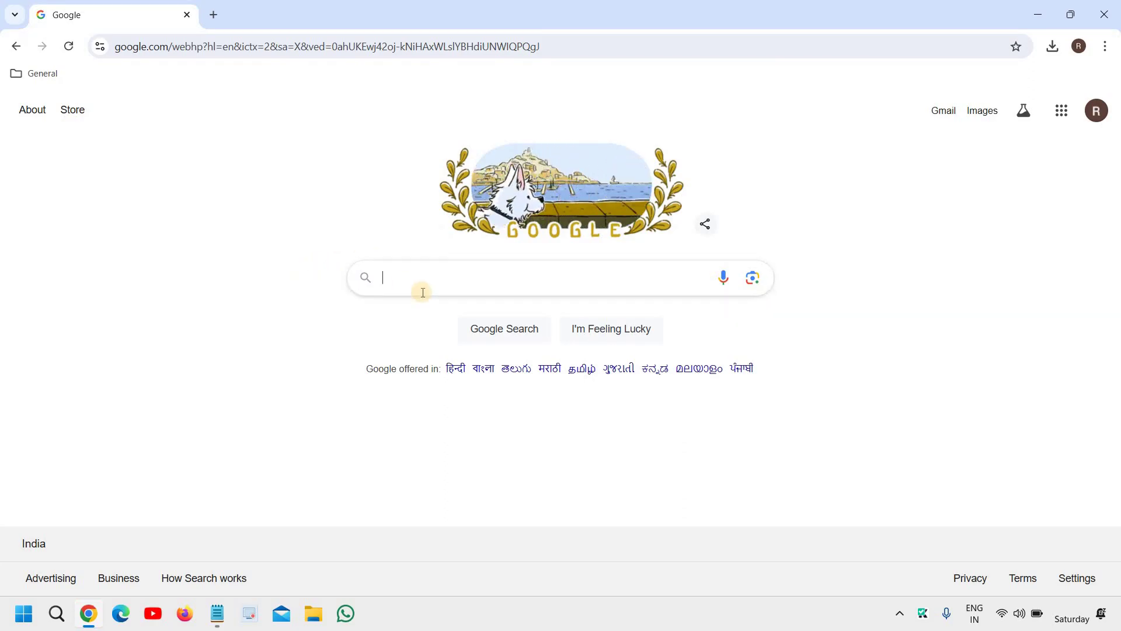
{"action": "type", "text": "rufus"}
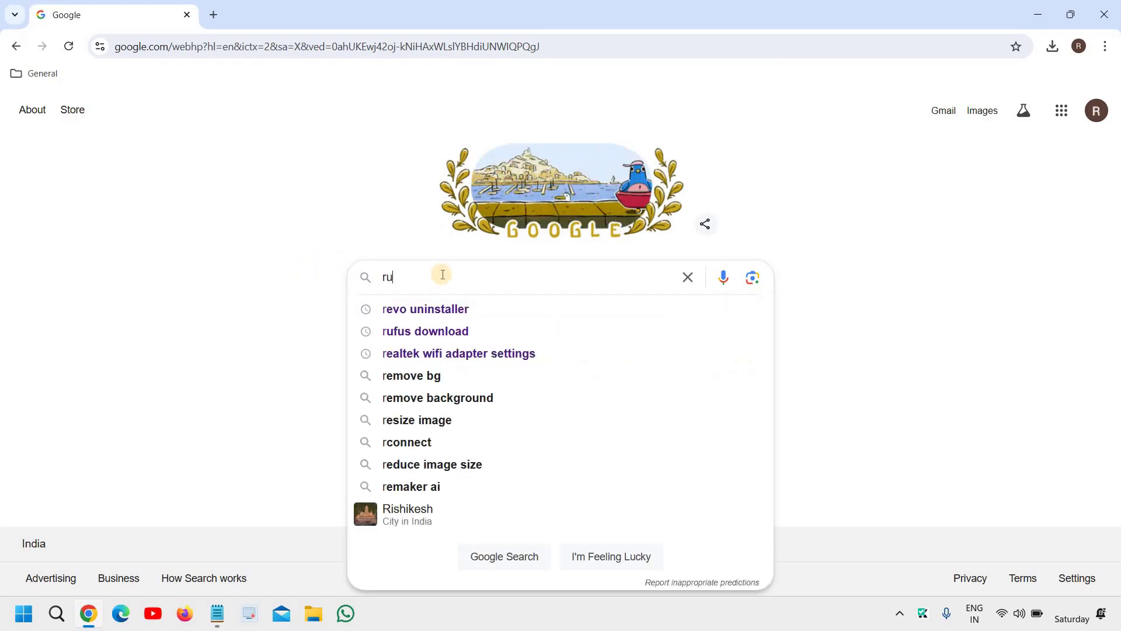
{"action": "type", "text": " download"}
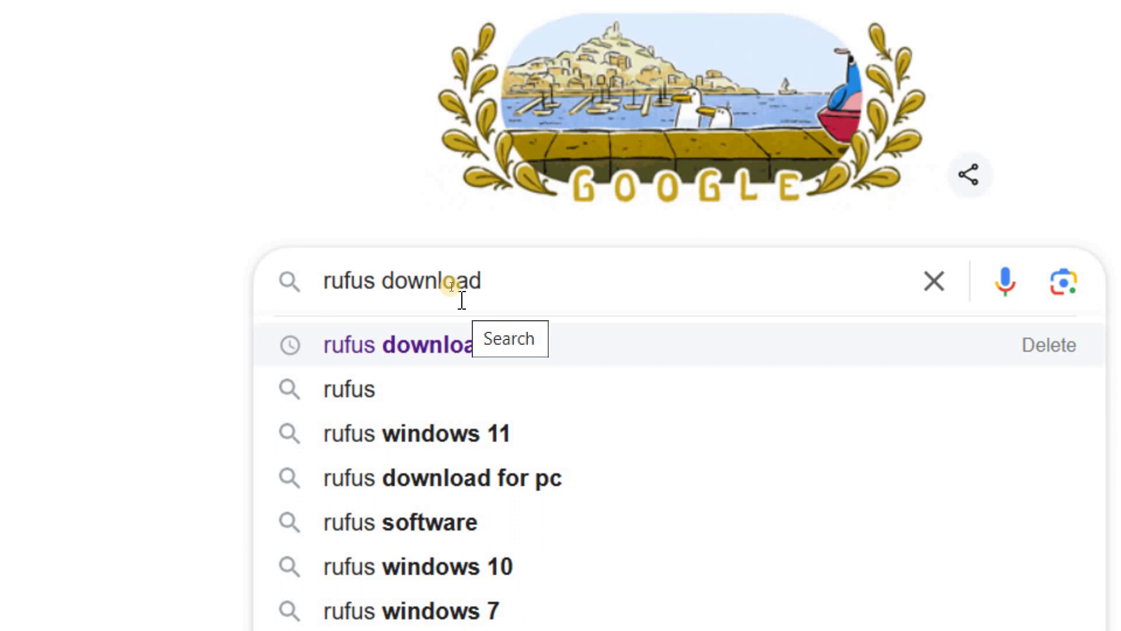
{"action": "left_click", "coordinate": [512, 285]}
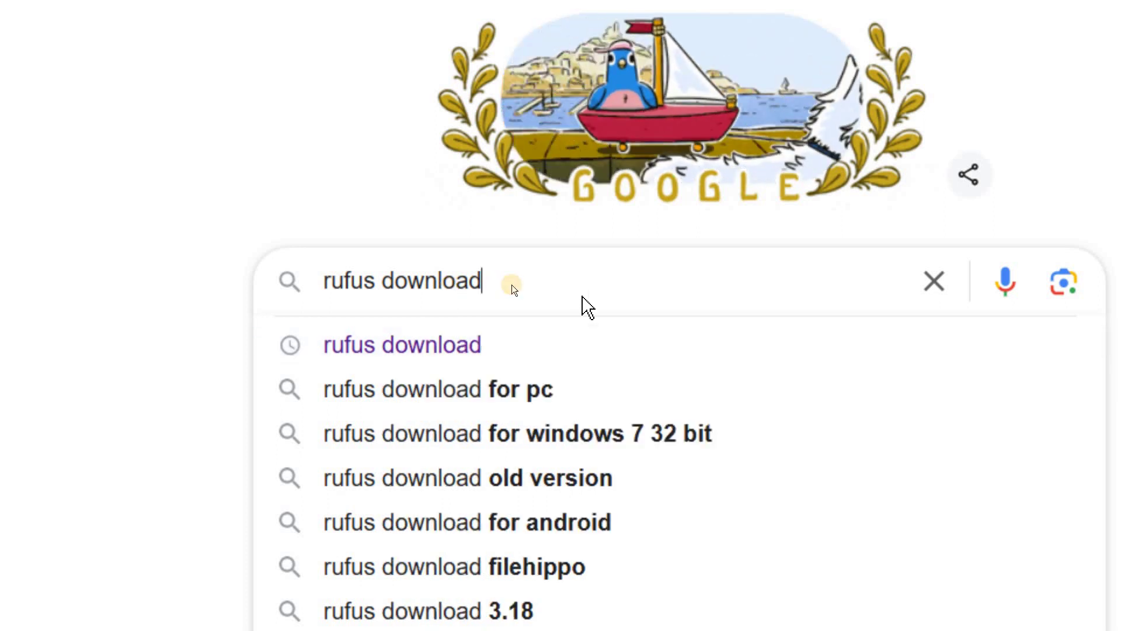
{"action": "key", "text": "Return"}
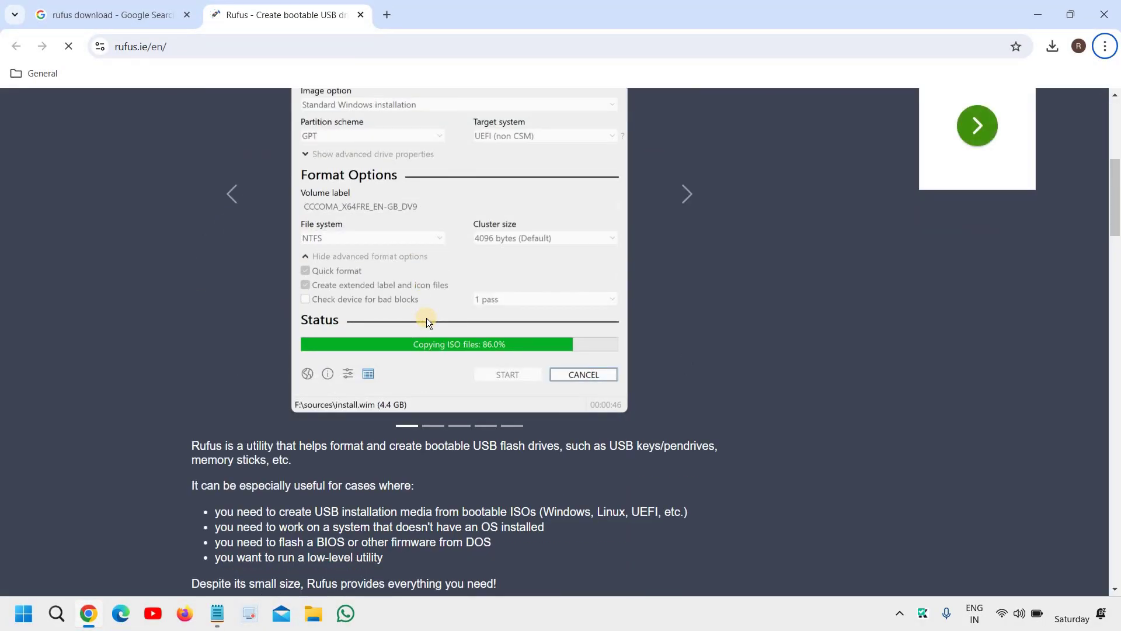
{"action": "scroll", "coordinate": [429, 316], "scroll_direction": "down", "scroll_amount": 4}
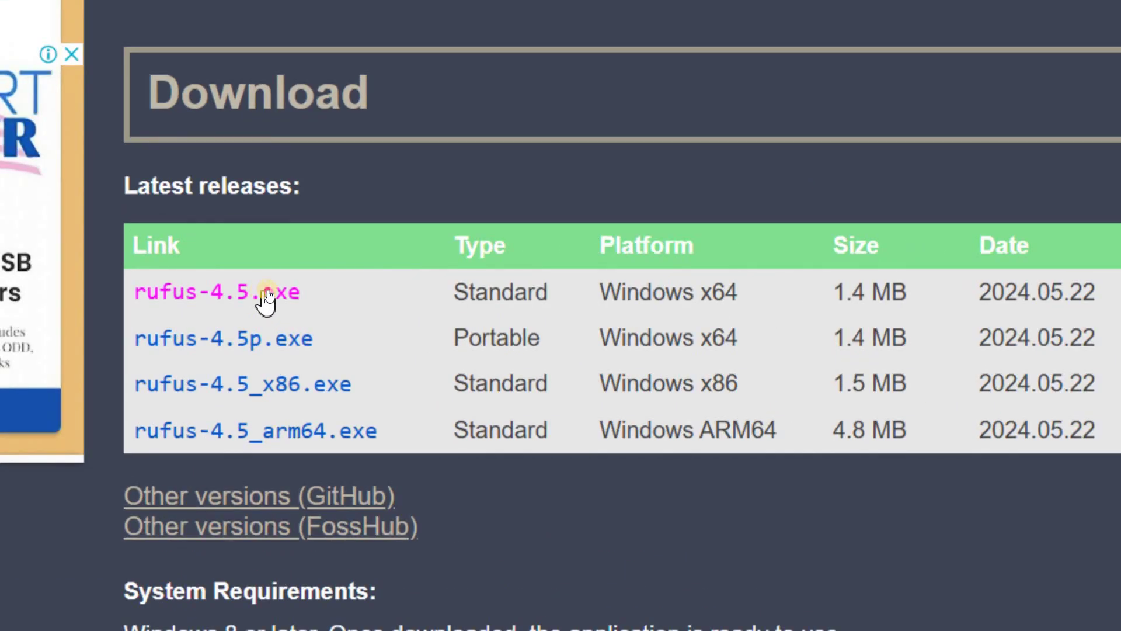
- Download rufus-4.5.exe from the rufus.ie Download table, dismissing the full-page ad
{"action": "left_click", "coordinate": [270, 292]}
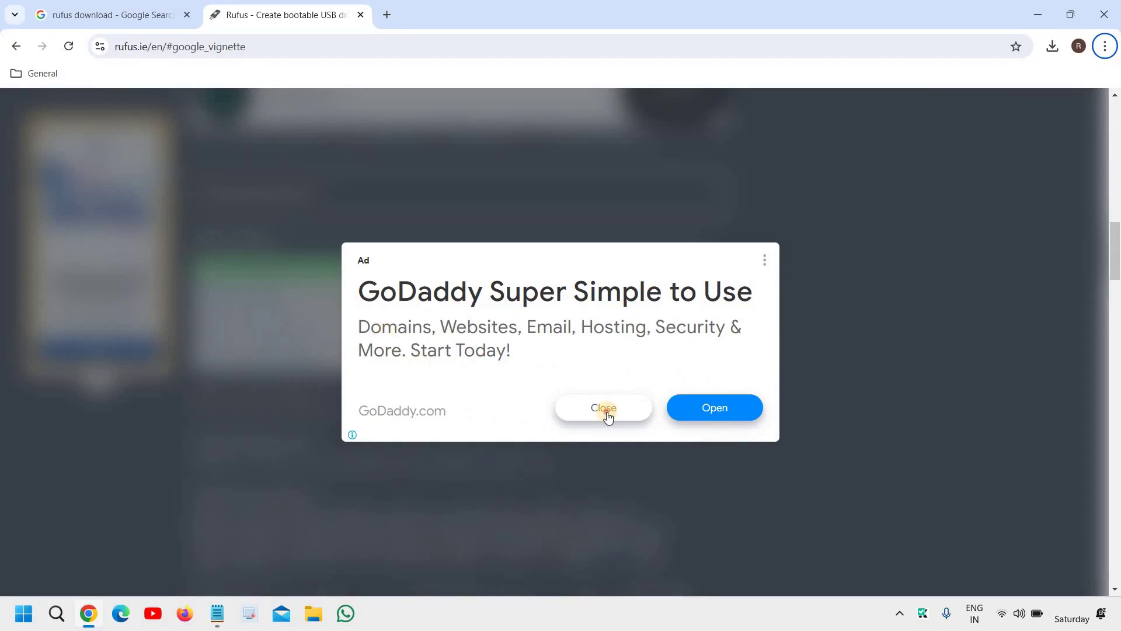
{"action": "left_click", "coordinate": [951, 532]}
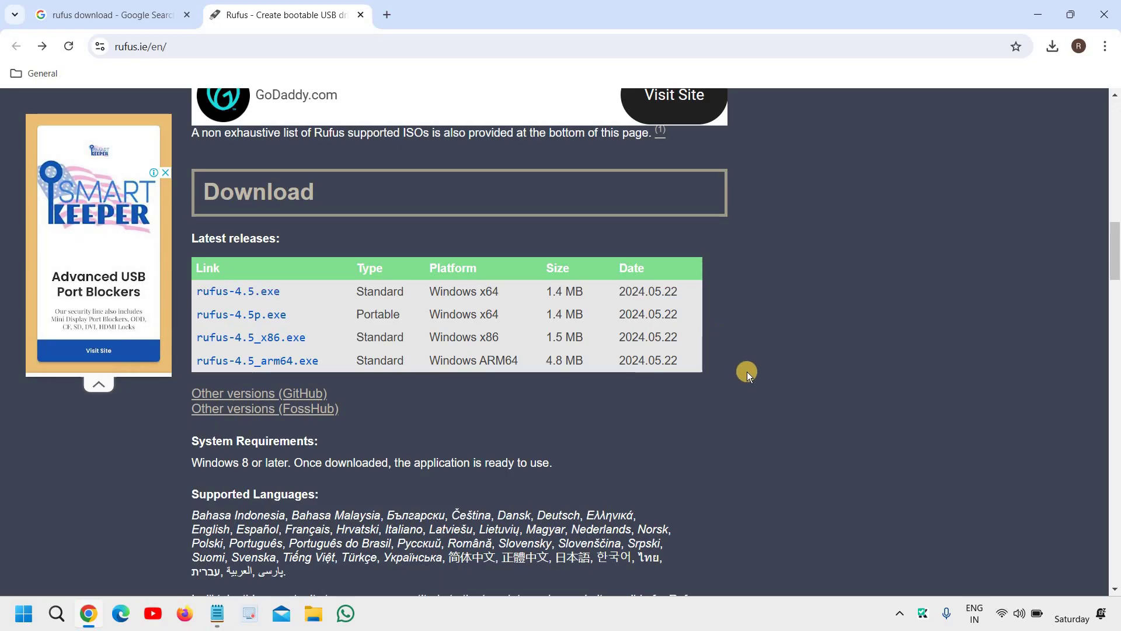
{"action": "scroll", "coordinate": [747, 371], "scroll_direction": "up", "scroll_amount": 5}
{"action": "scroll", "coordinate": [747, 372], "scroll_direction": "down", "scroll_amount": 3}
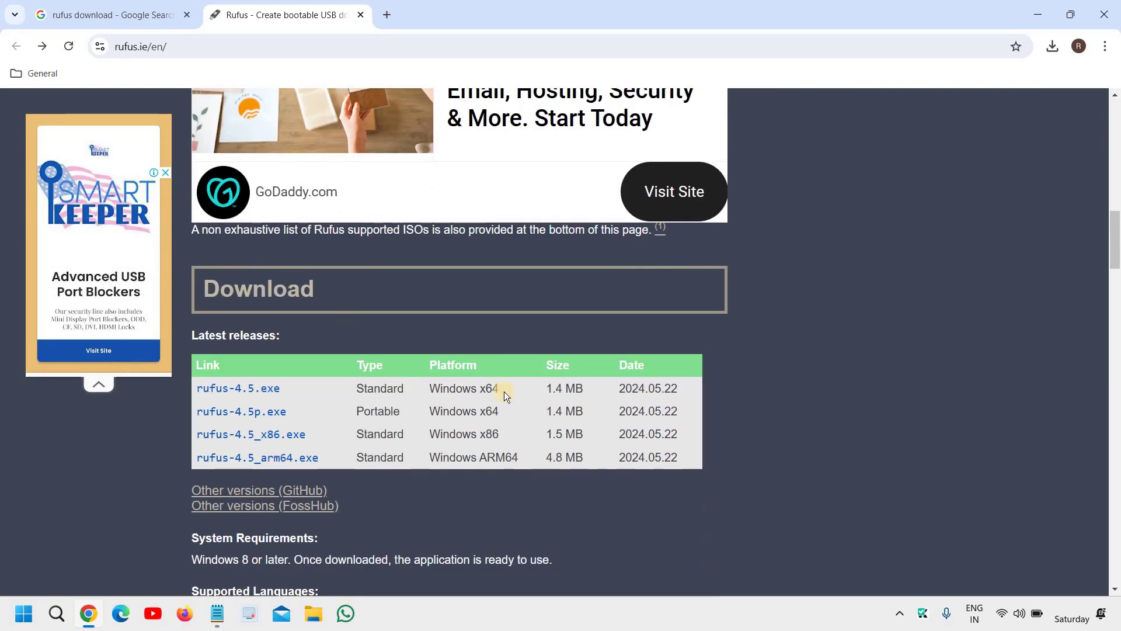
{"action": "left_click", "coordinate": [266, 394]}
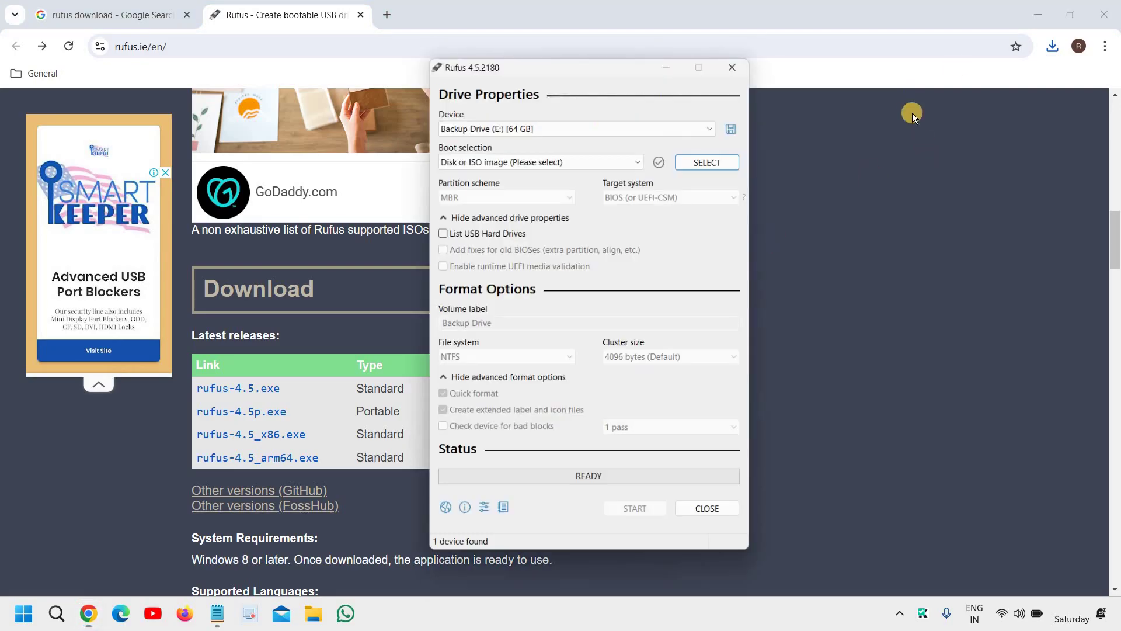
- Minimize Chrome and leave Rufus's boot selection at 'Disk or ISO image'
{"action": "left_click", "coordinate": [1042, 16]}
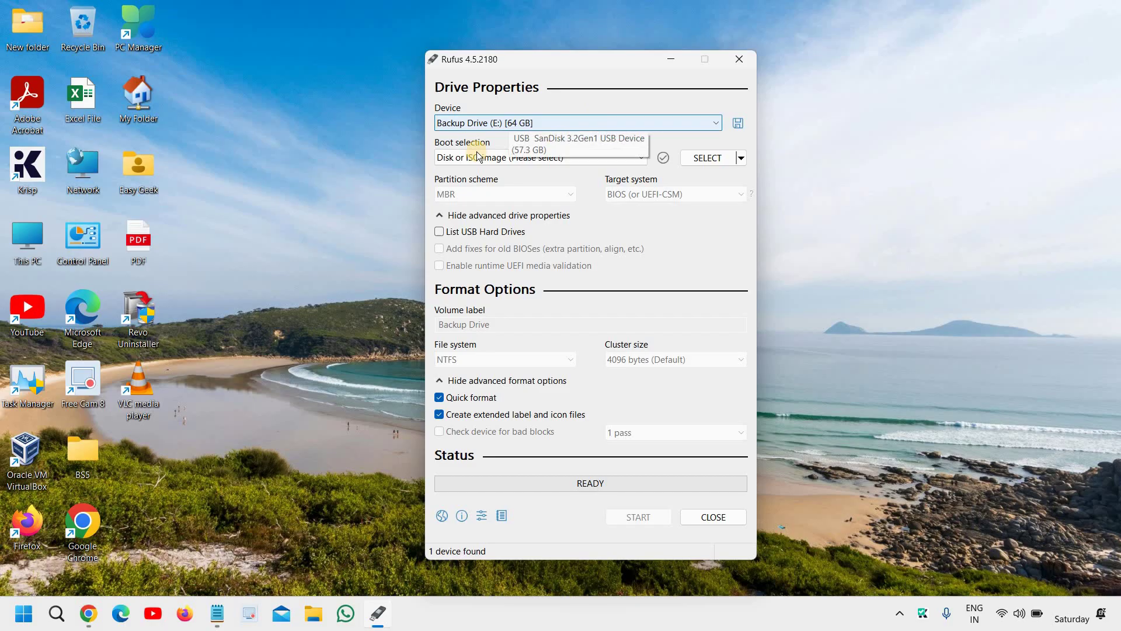
{"action": "left_click", "coordinate": [608, 159]}
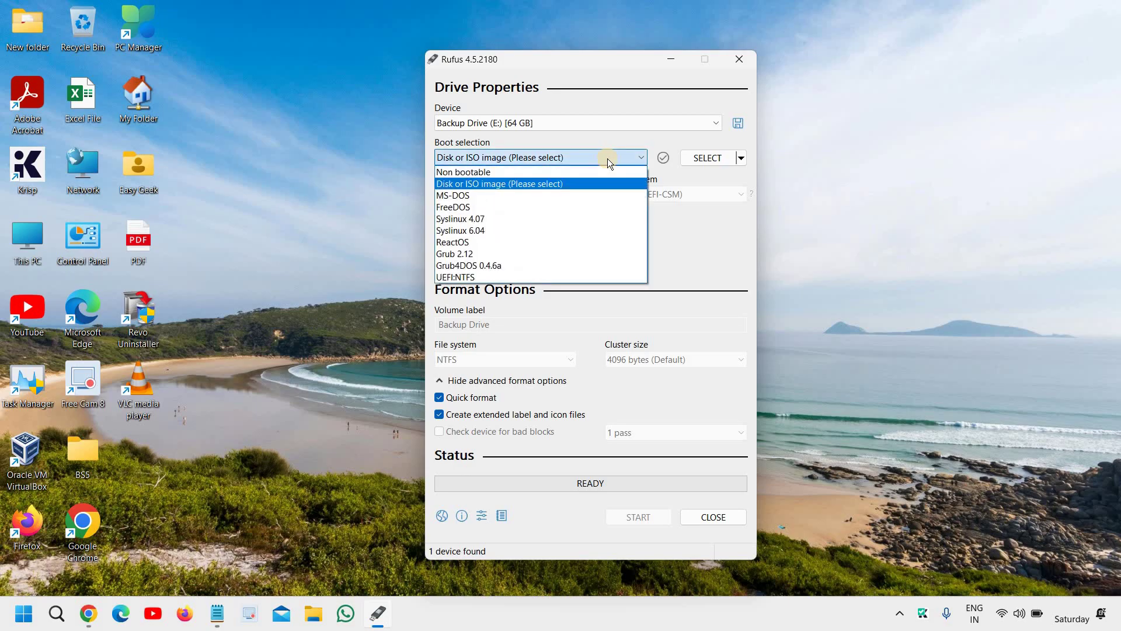
{"action": "left_click", "coordinate": [608, 159]}
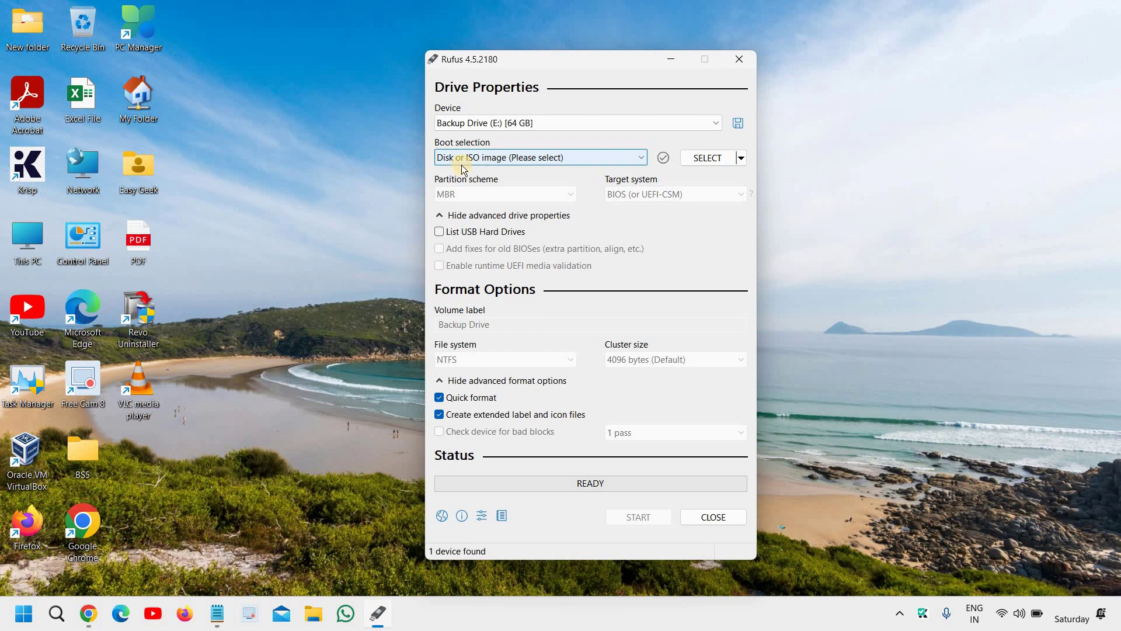
- Load Win11_23H2_English_x64.iso from Documents > ISO as the Rufus boot image
{"action": "left_click", "coordinate": [710, 157]}
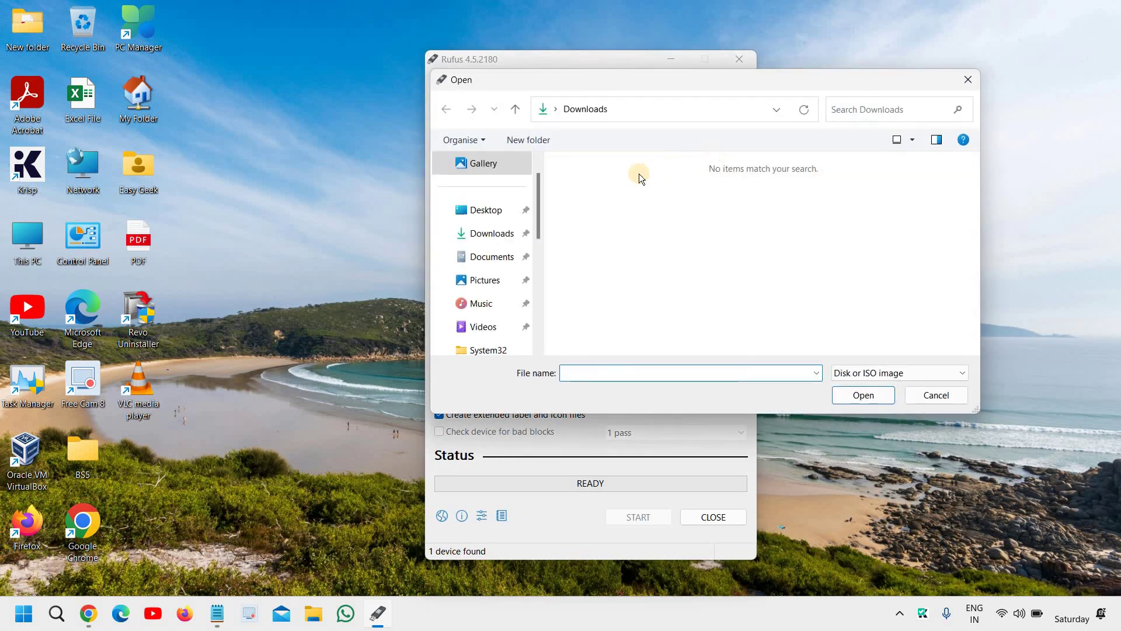
{"action": "left_click", "coordinate": [485, 235]}
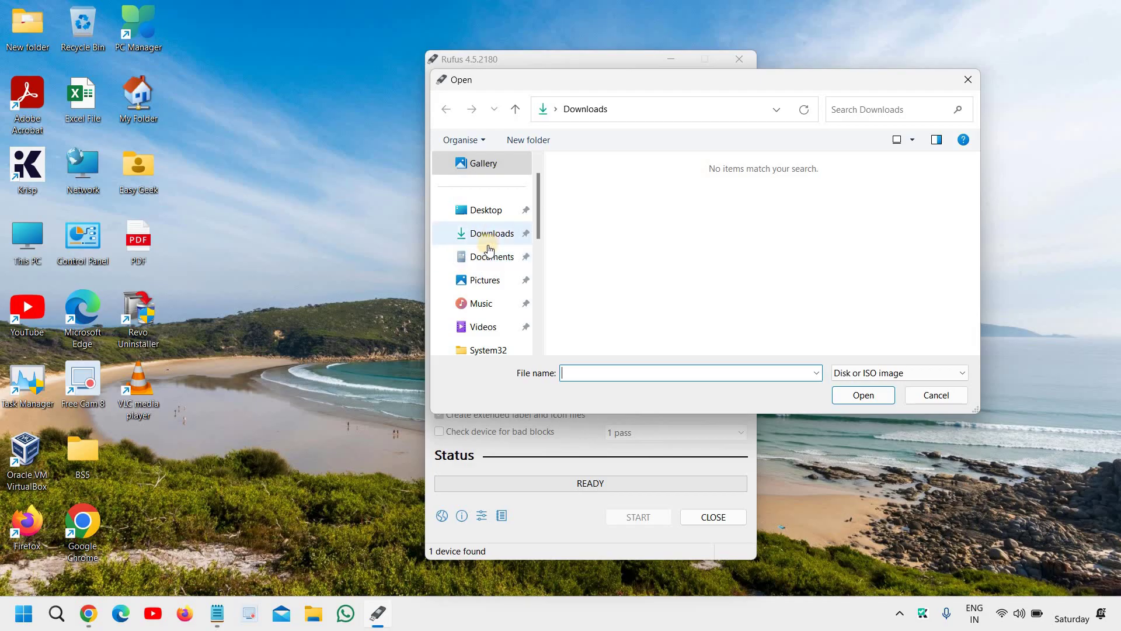
{"action": "left_click", "coordinate": [490, 259]}
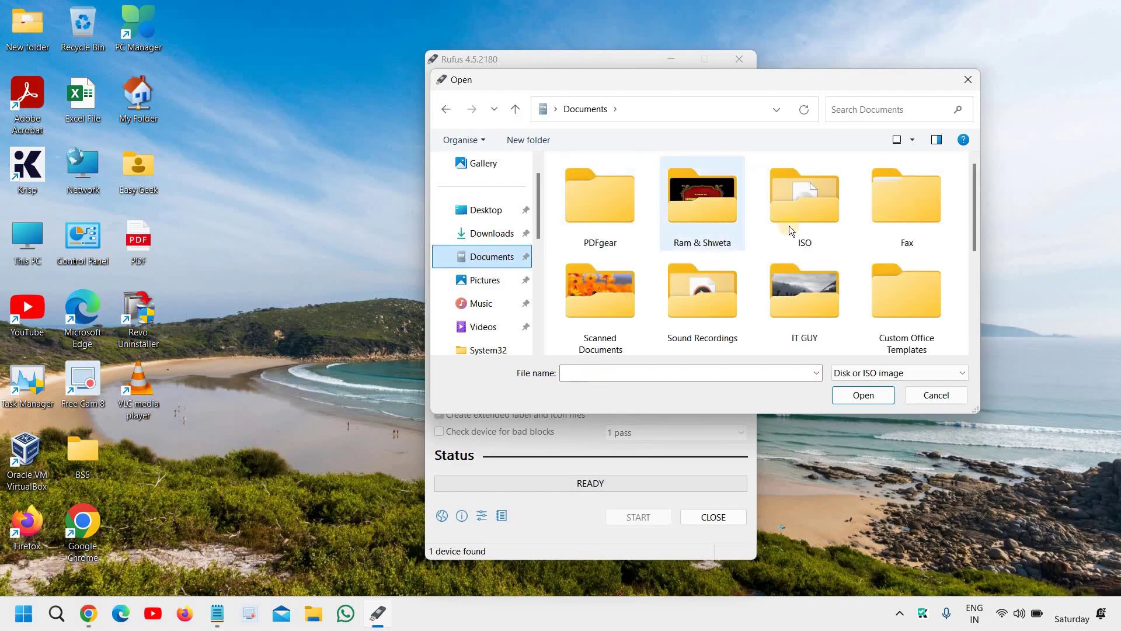
{"action": "double_click", "coordinate": [815, 206]}
{"action": "left_click", "coordinate": [621, 185]}
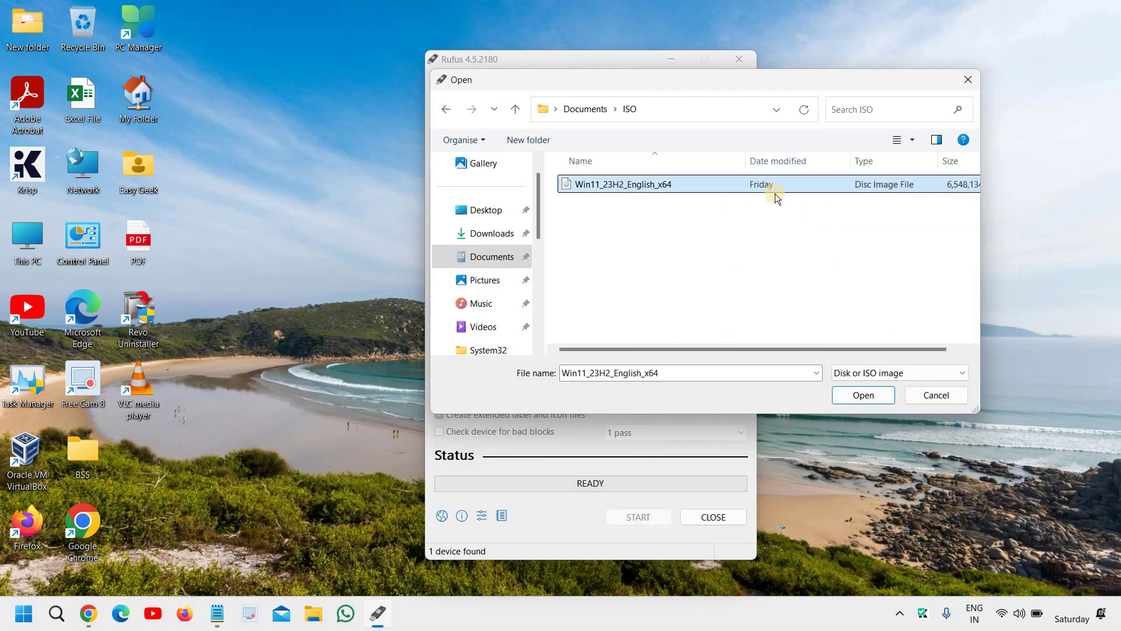
{"action": "left_click", "coordinate": [863, 395]}
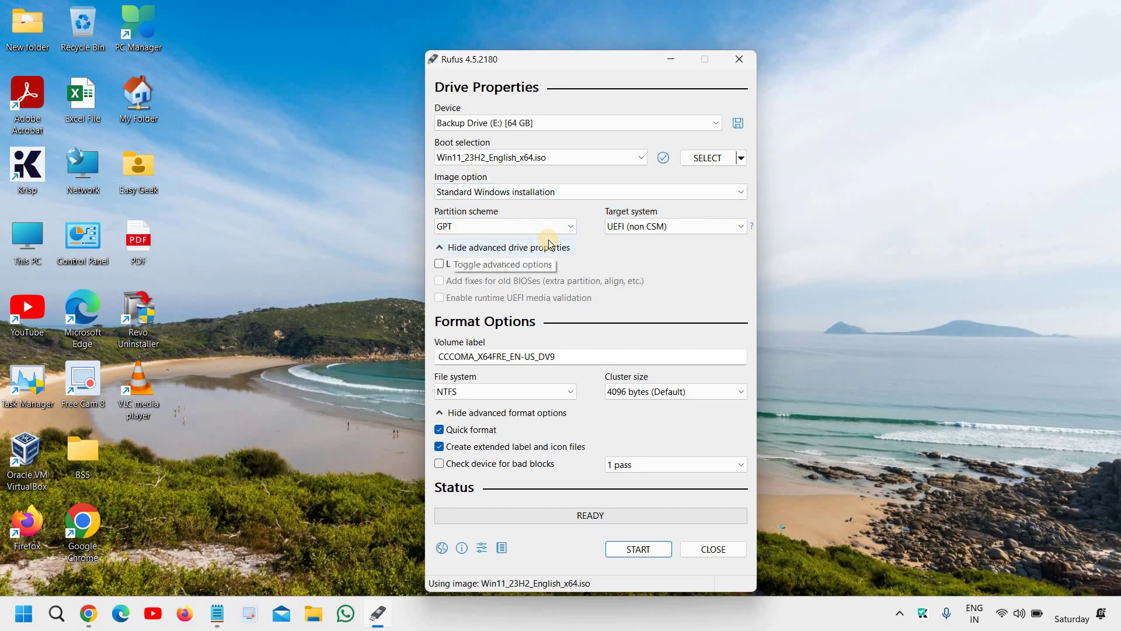
- Keep GPT as the partition scheme and replace the volume label with 'Windows 11'
{"action": "left_click", "coordinate": [494, 226]}
{"action": "left_click", "coordinate": [528, 252]}
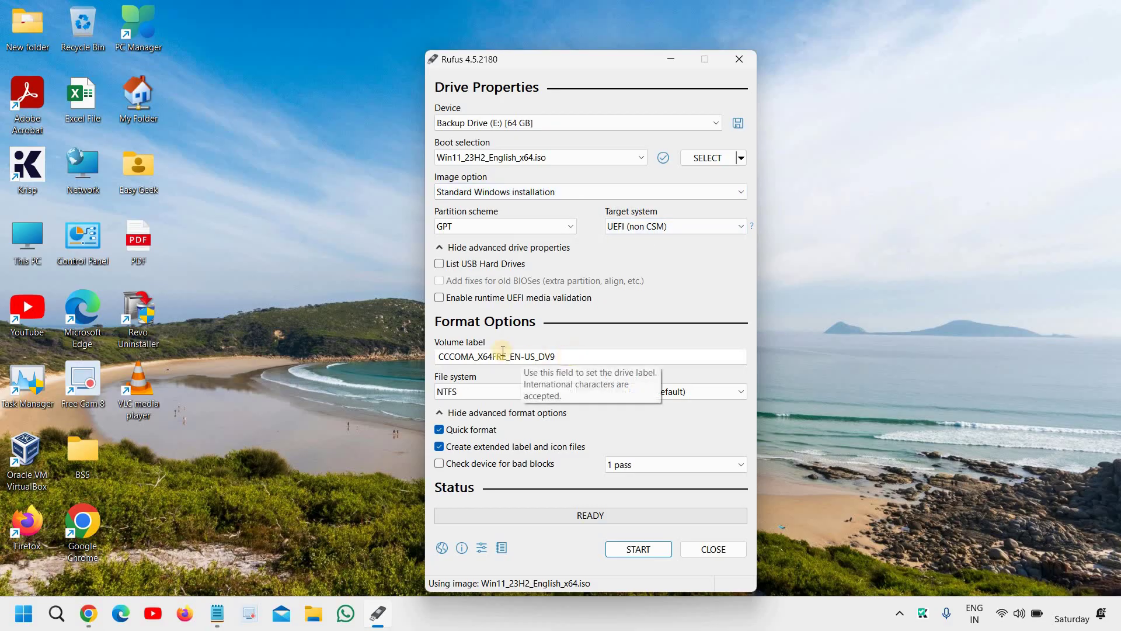
{"action": "left_click", "coordinate": [565, 355]}
{"action": "key", "text": "ctrl+a"}
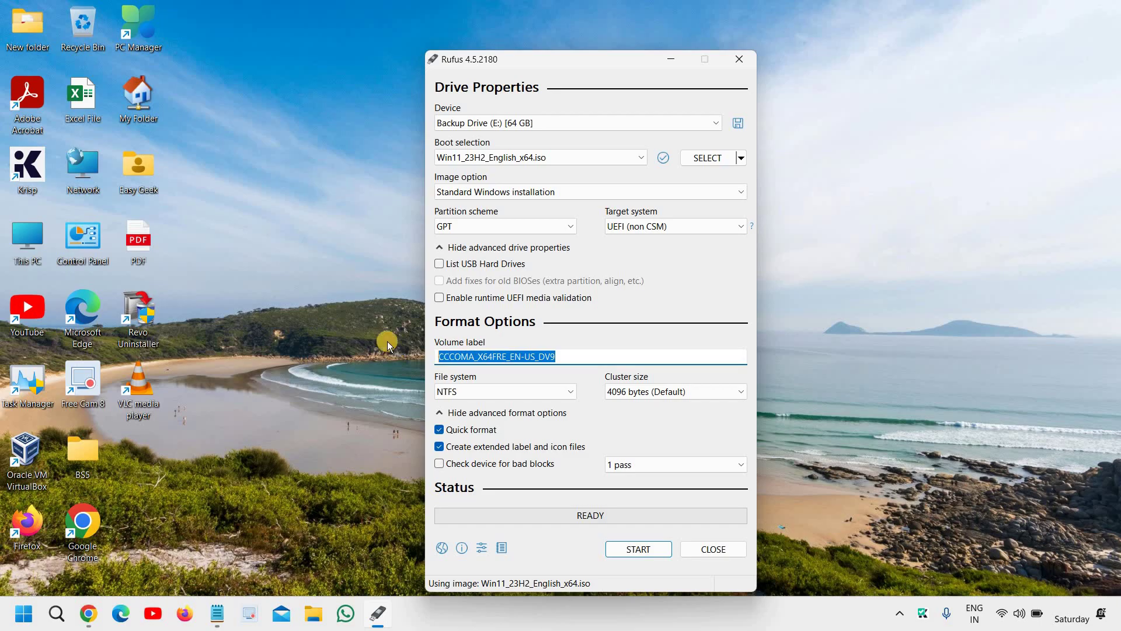
{"action": "type", "text": "Windowss"}
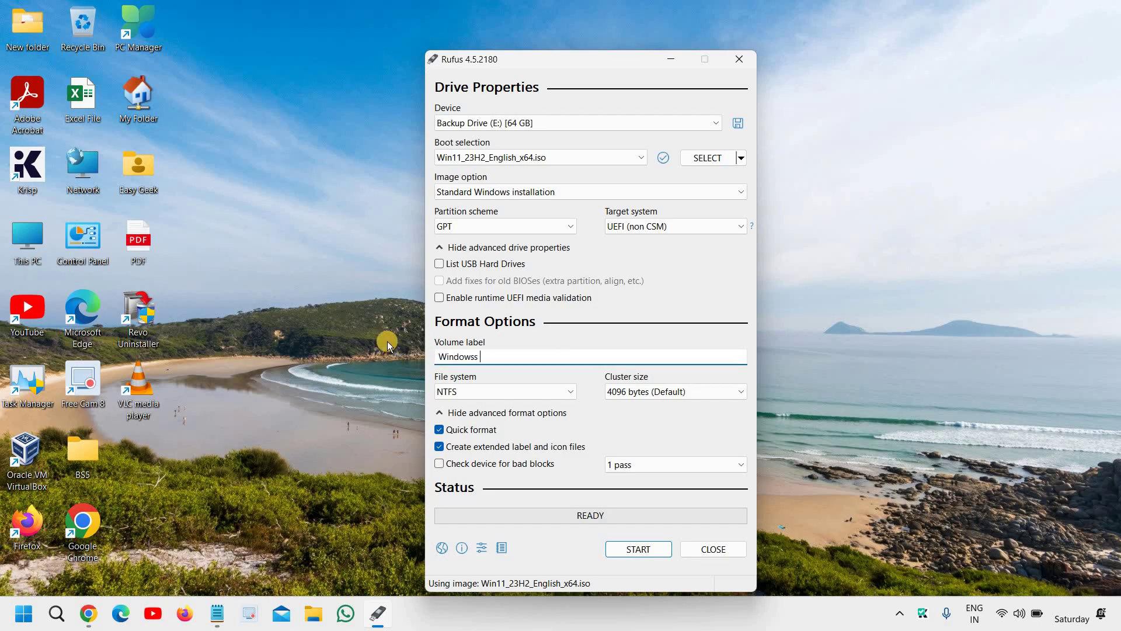
{"action": "key", "text": "BackSpace"}
{"action": "key", "text": "BackSpace"}
{"action": "type", "text": "11"}
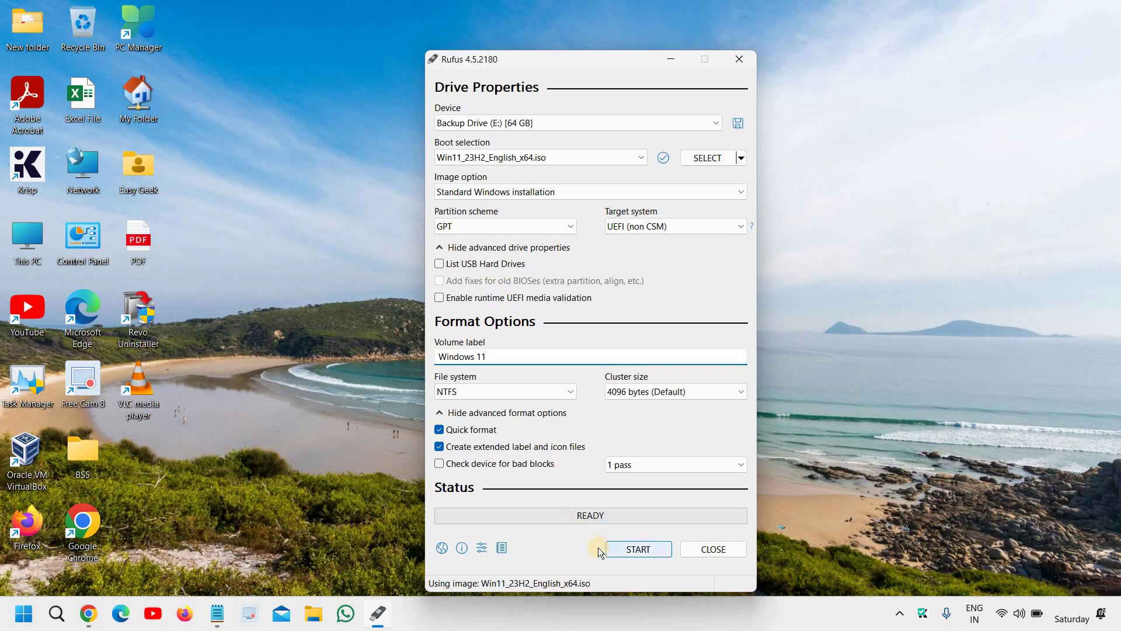
- Remove the 4GB+ RAM, Secure Boot and TPM 2.0 checks, set a local username, and disable BitLocker
{"action": "left_click", "coordinate": [640, 548]}
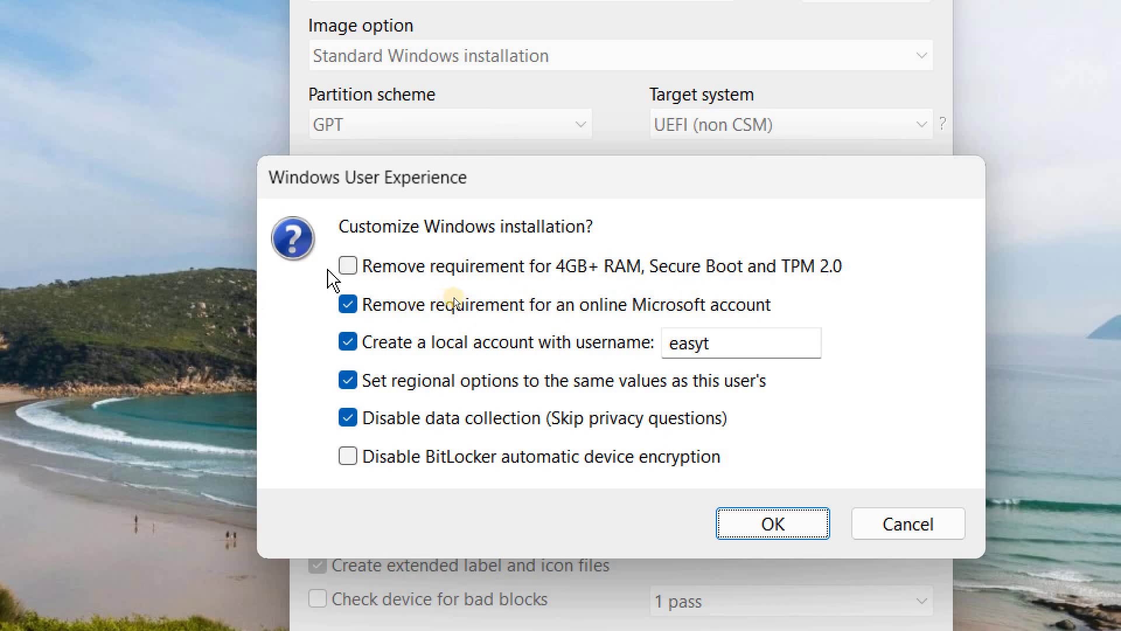
{"action": "left_click", "coordinate": [349, 267]}
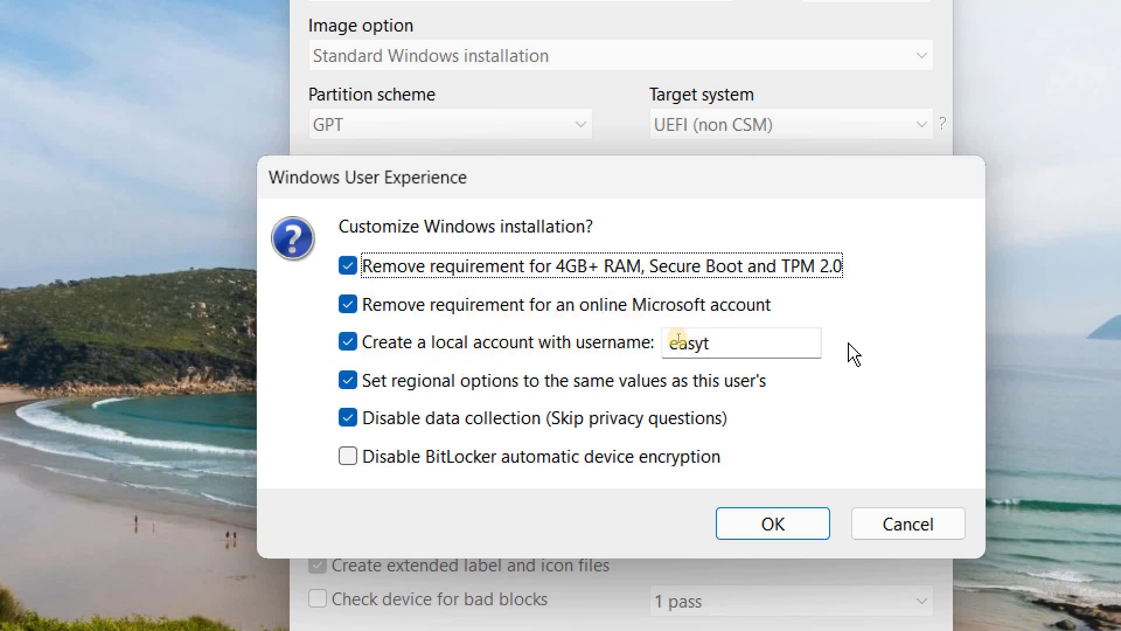
{"action": "left_click_drag", "start_coordinate": [763, 345], "coordinate": [666, 344]}
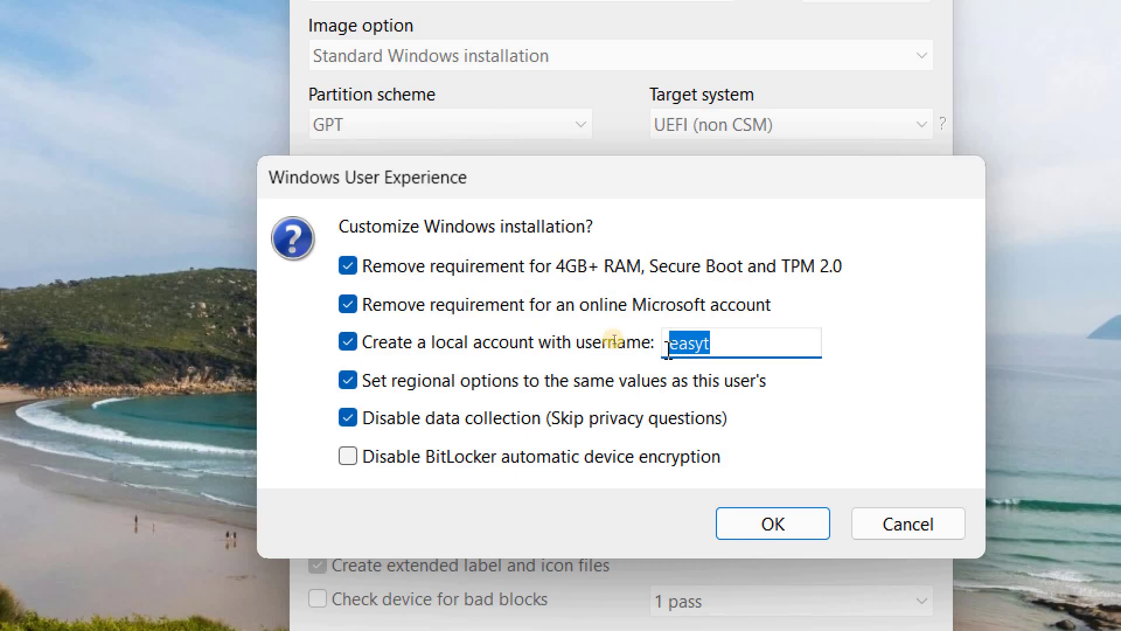
{"action": "type", "text": "John"}
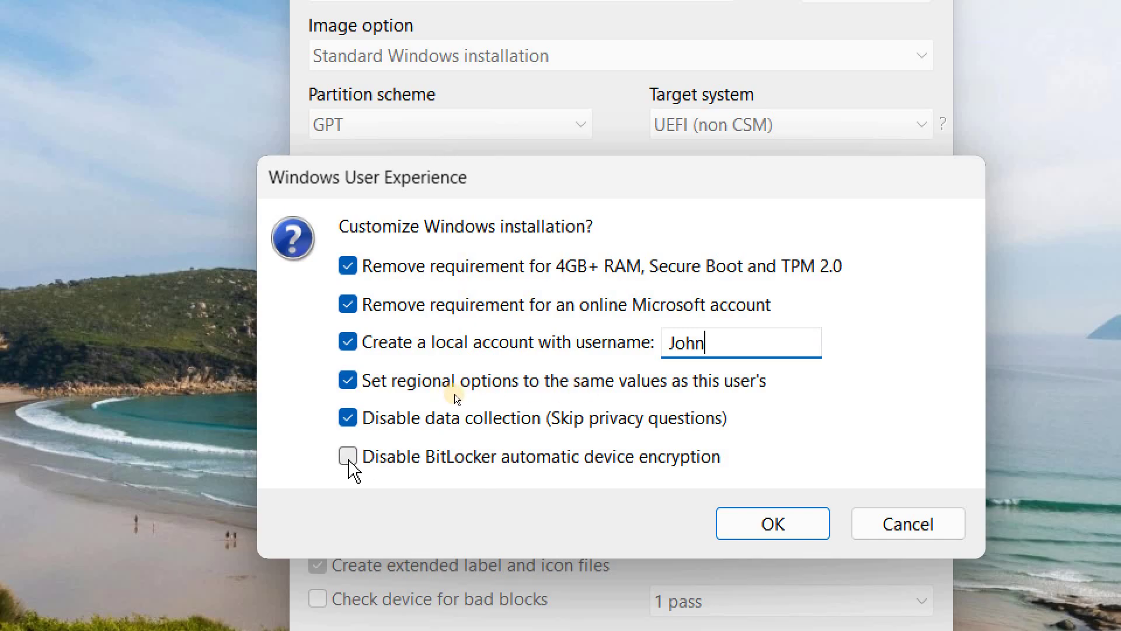
{"action": "left_click", "coordinate": [349, 457]}
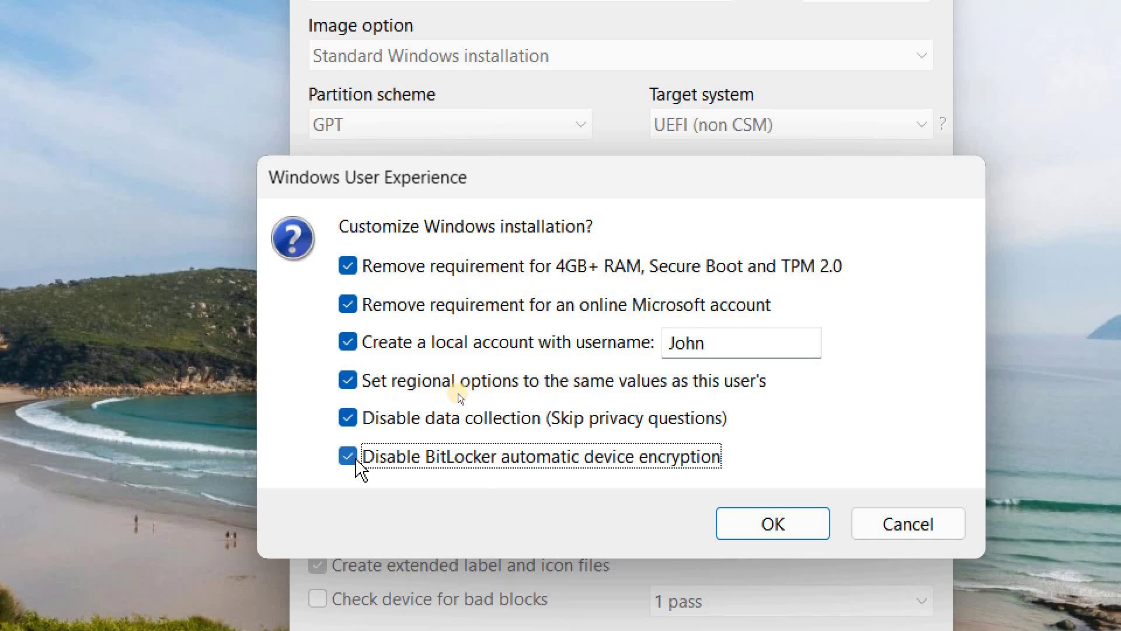
{"action": "left_click", "coordinate": [780, 519]}
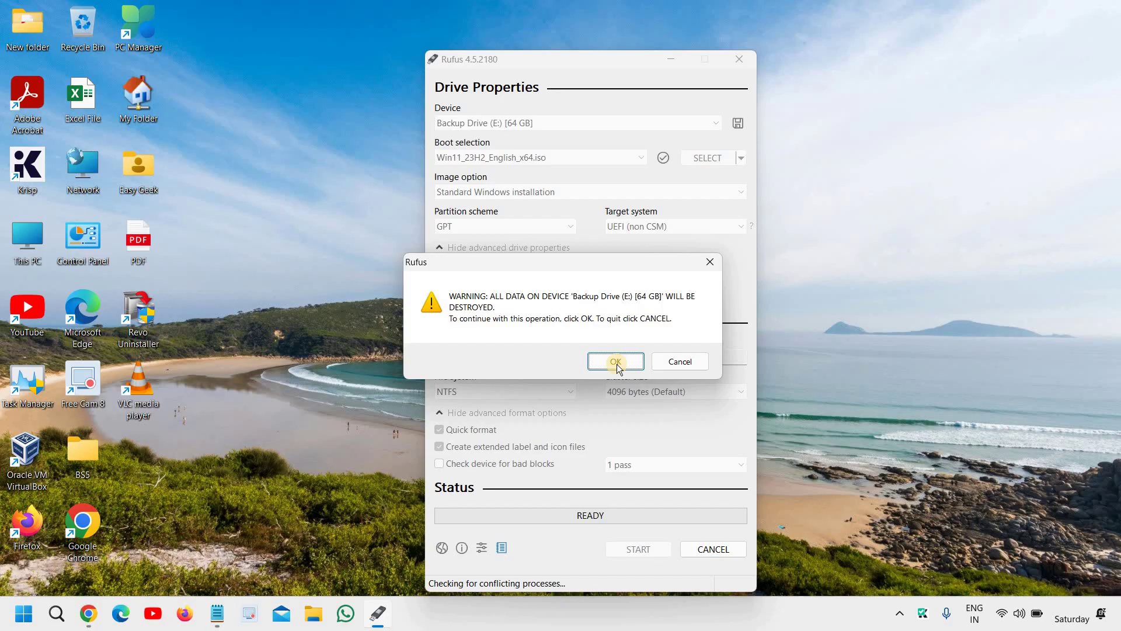
- Cancel the write at the data-destruction warning and close Rufus
{"action": "left_click", "coordinate": [661, 360]}
{"action": "left_click", "coordinate": [741, 59]}
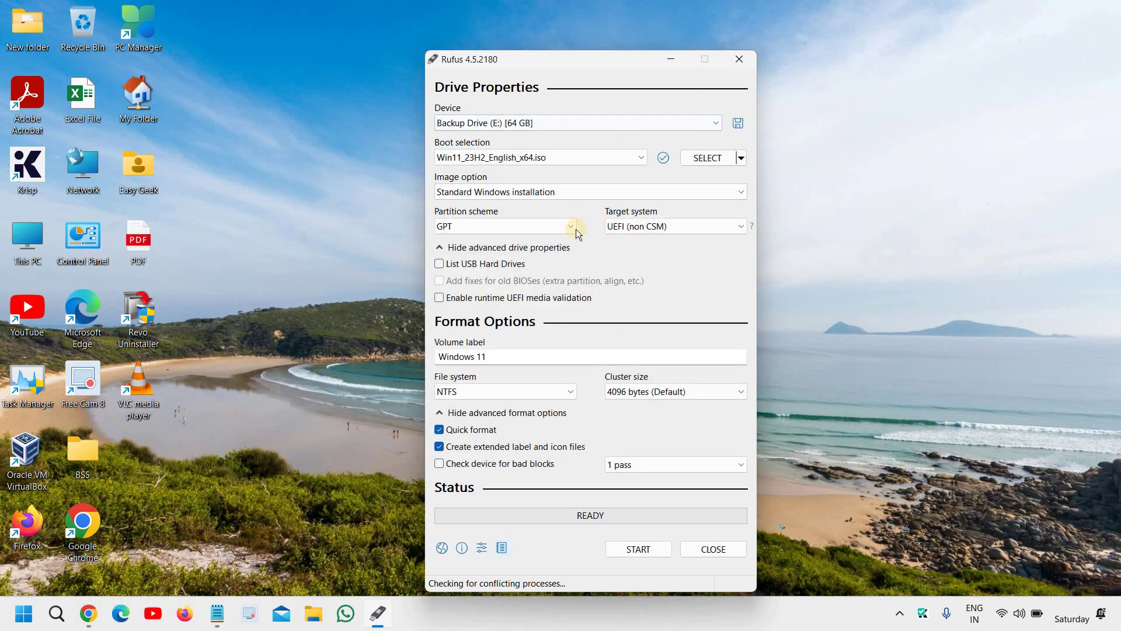